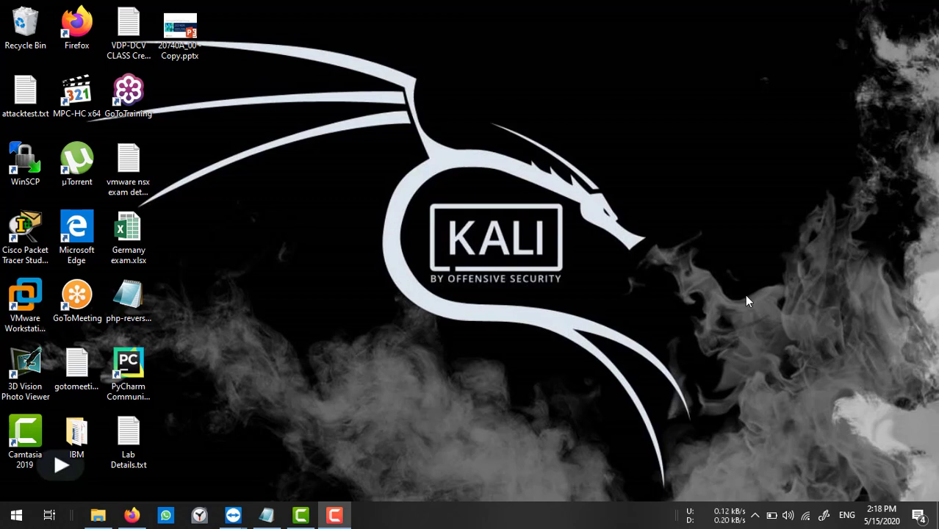
# Review the Notepad notes: 1.4 GHz 64-bit processor, 512 MB RAM, 32 GB storage, gigabit Ethernet.
pyautogui.click(266, 515)
pyautogui.scroll(1, 241, 230)
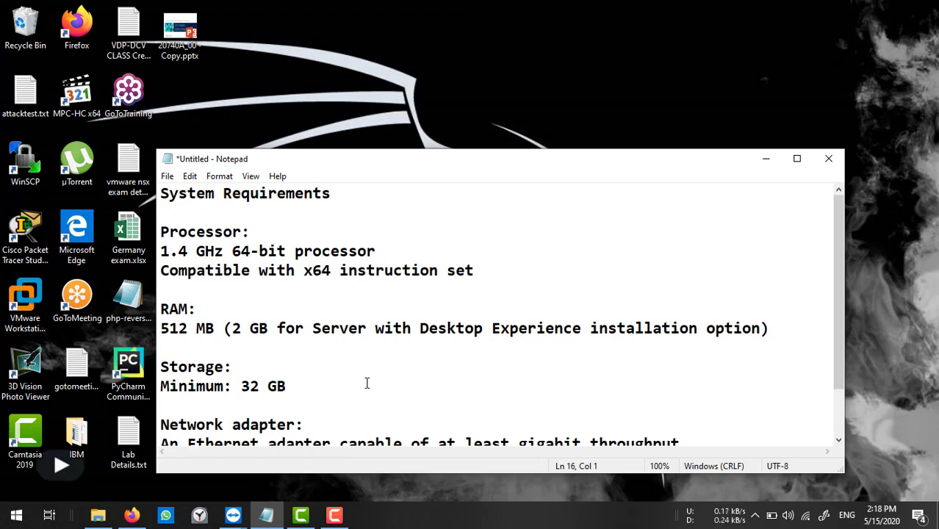
pyautogui.scroll(-1, 366, 381)
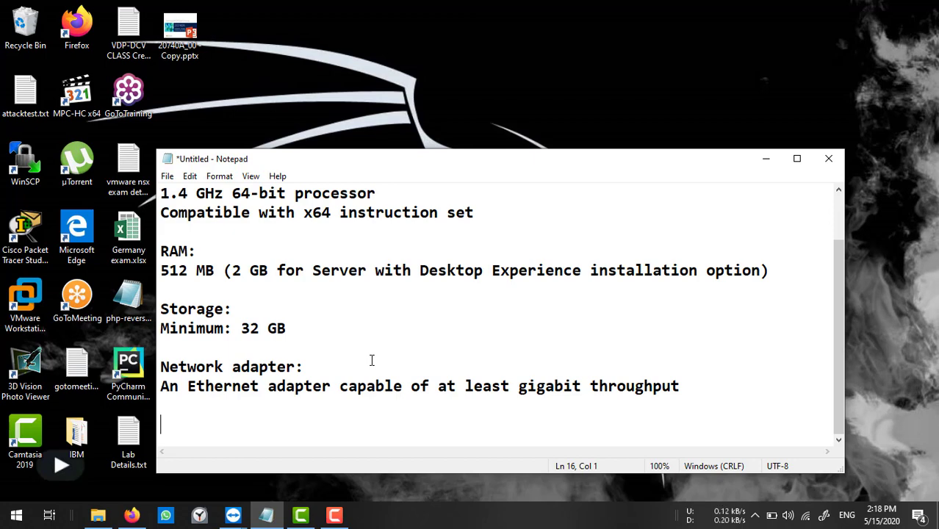
pyautogui.click(233, 514)
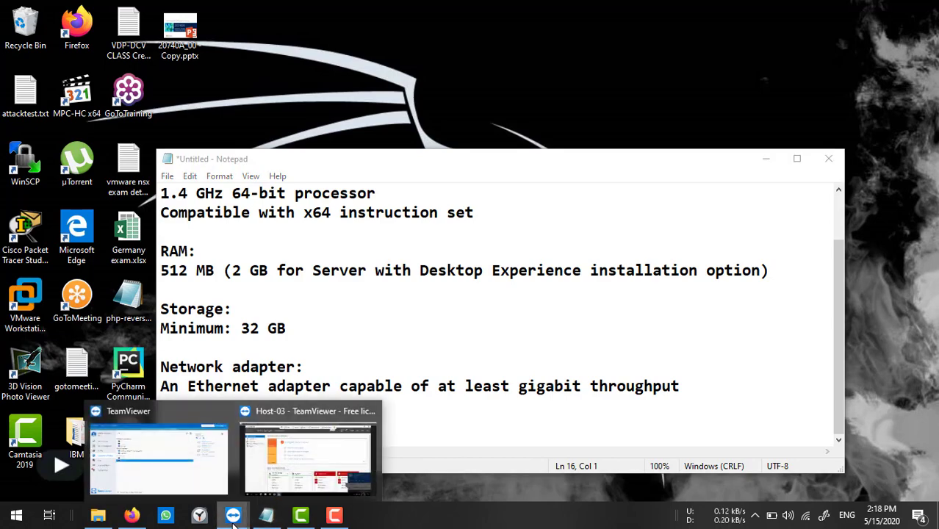
# Search for 'windows server 2019' in Firefox on the remote Host-03 session.
pyautogui.click(292, 463)
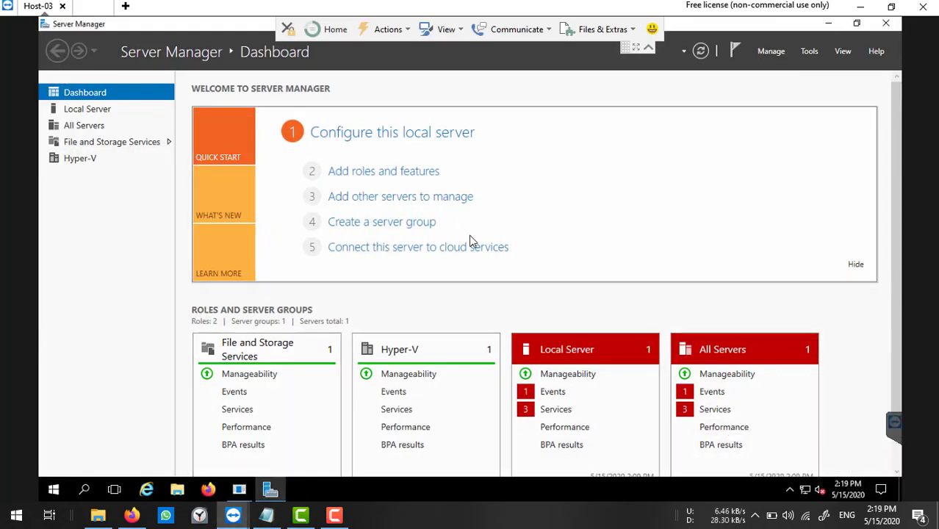
pyautogui.click(209, 491)
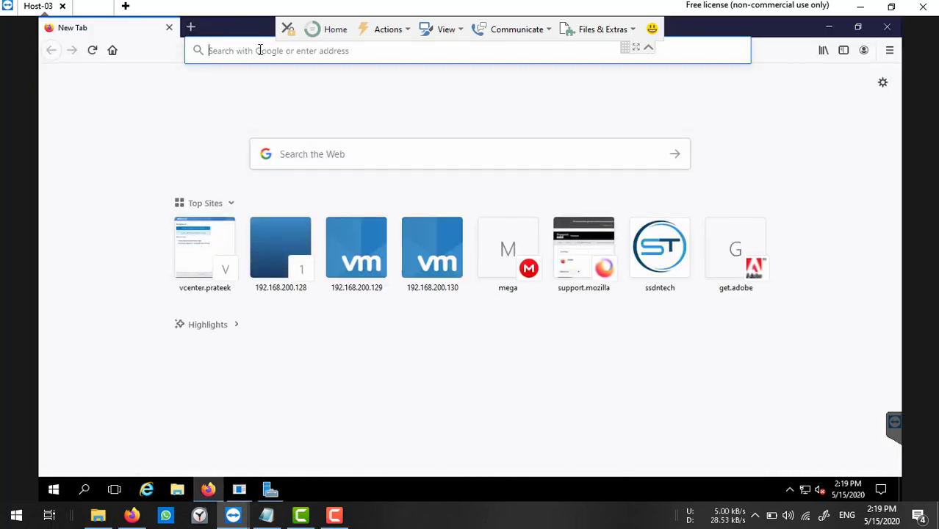
pyautogui.write('microj')
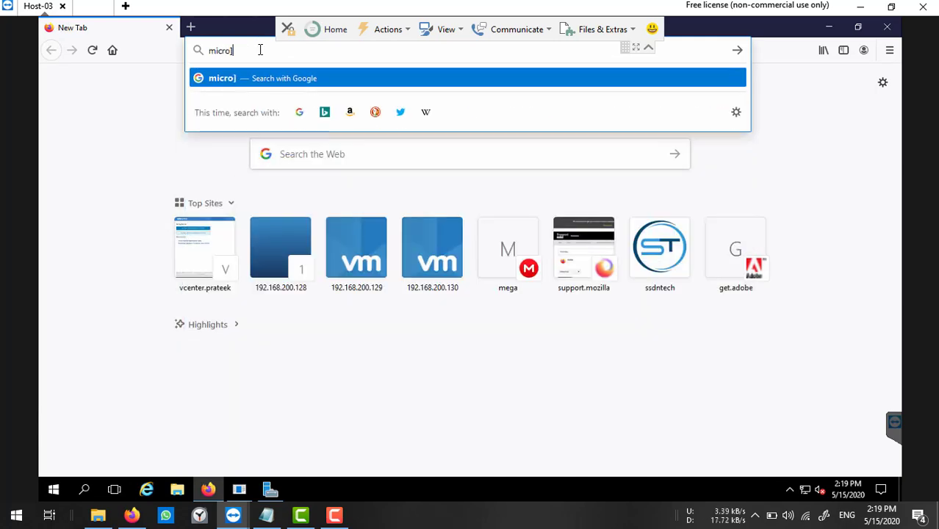
pyautogui.press('BackSpace')
pyautogui.press('BackSpace')
pyautogui.press('BackSpace')
pyautogui.press('BackSpace')
pyautogui.press('BackSpace')
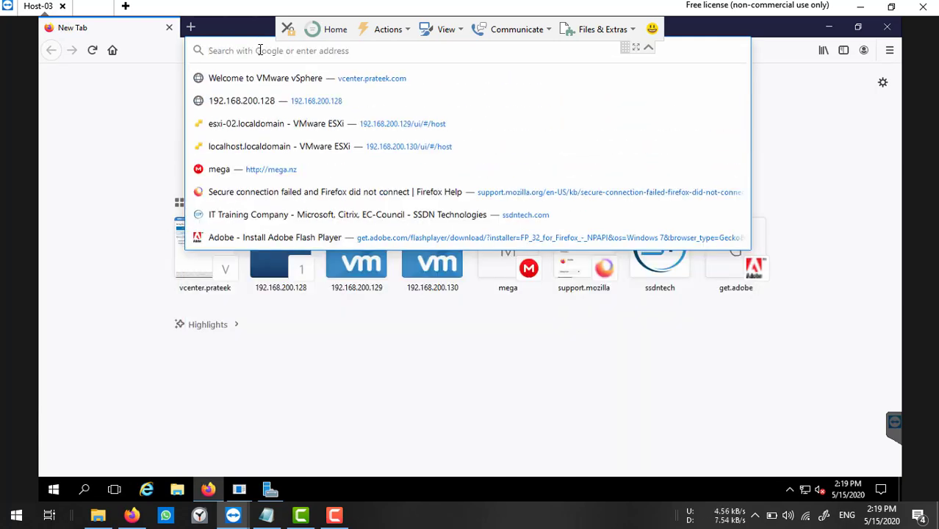
pyautogui.write('windows s')
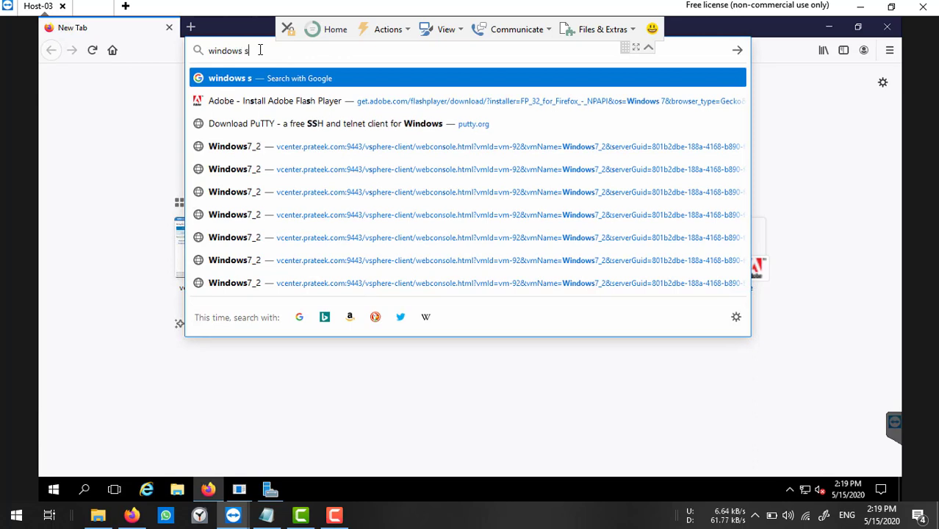
pyautogui.write('erver 2019')
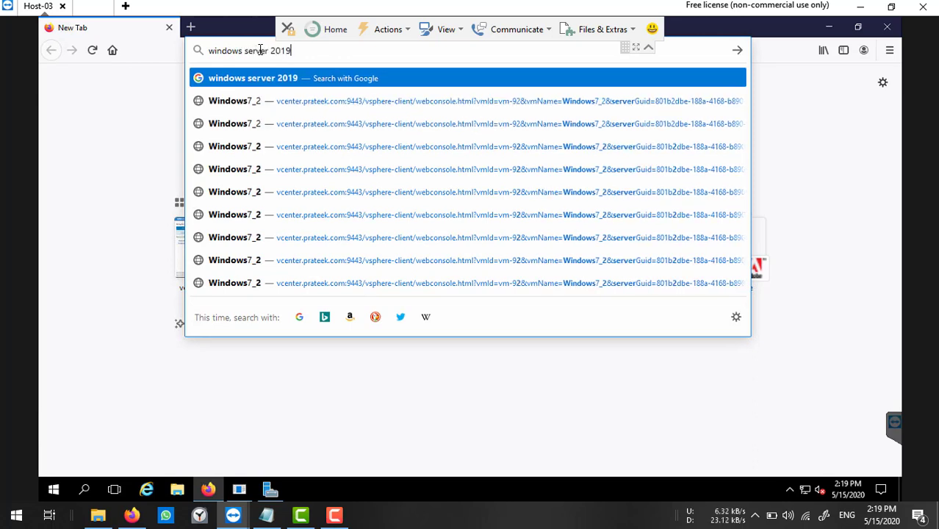
pyautogui.press('Return')
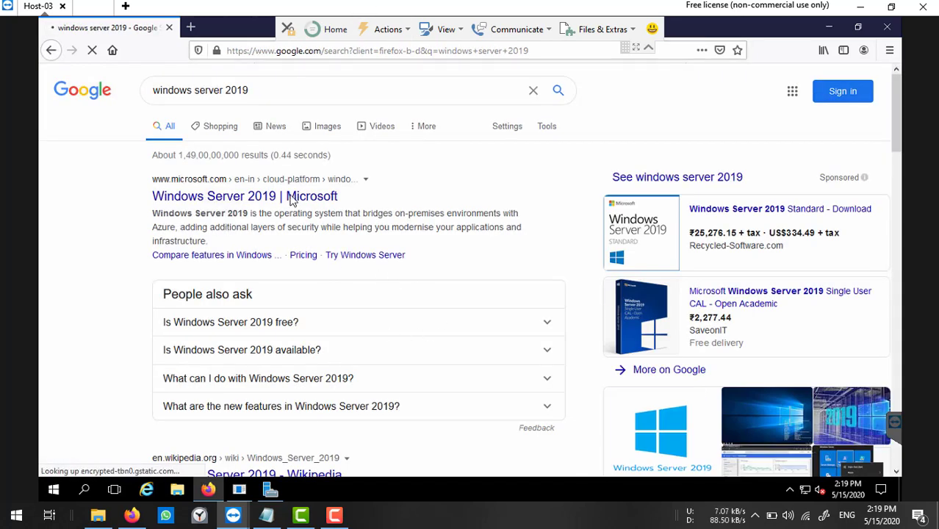
# Follow Microsoft's result to the Windows Server 2019 on-premises free trial, with ISO as the file type.
pyautogui.click(262, 197)
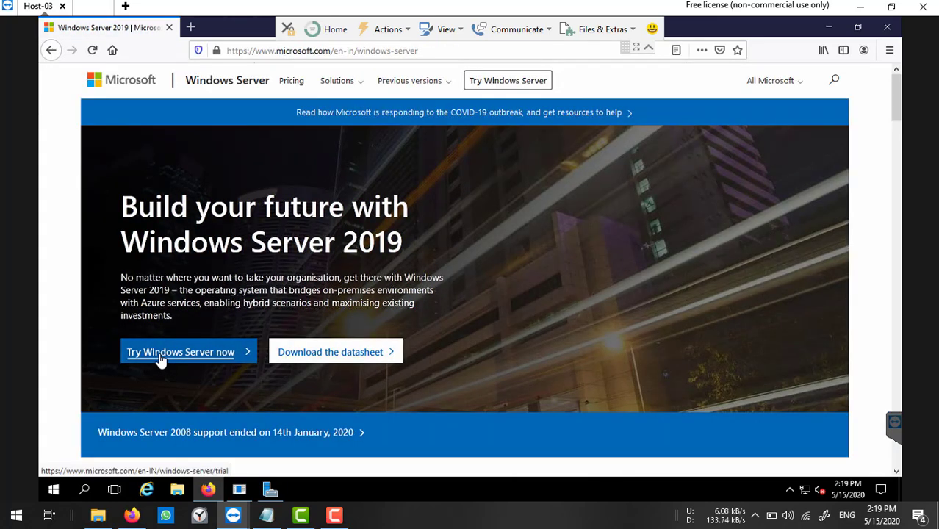
pyautogui.click(200, 351)
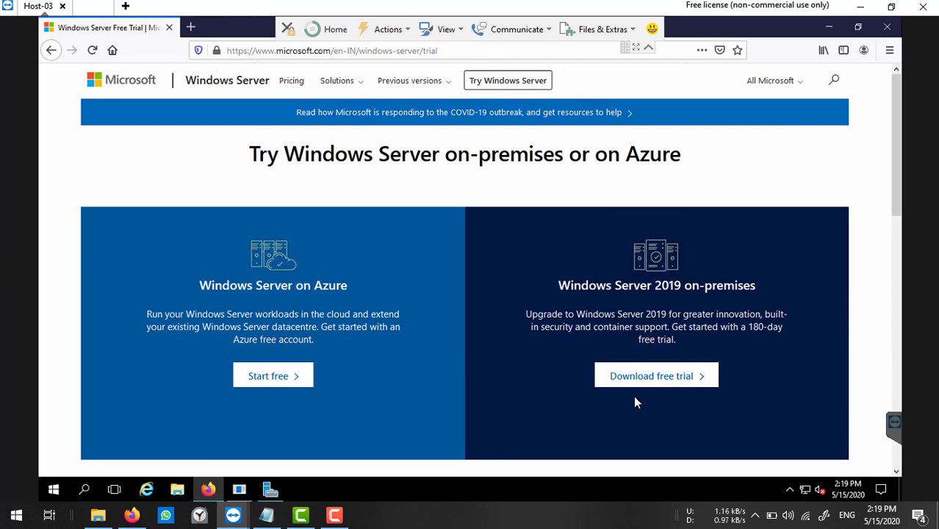
pyautogui.click(666, 382)
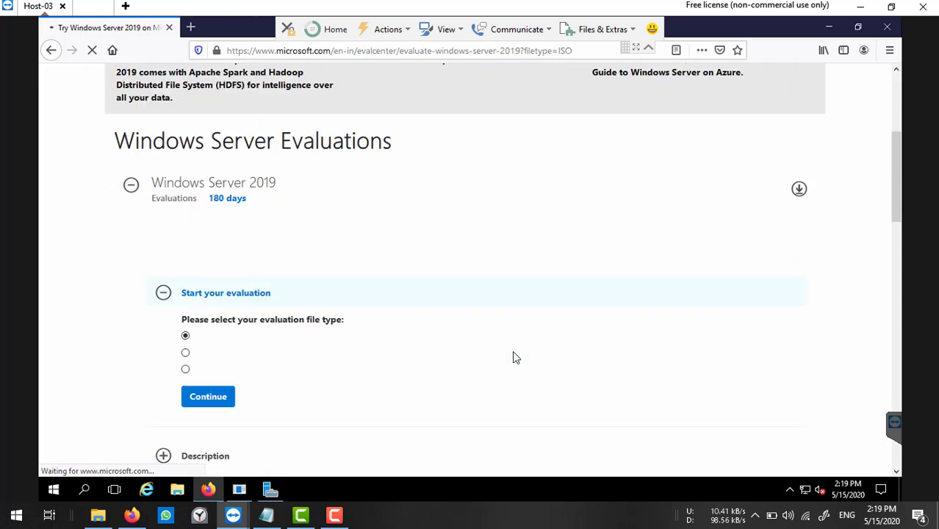
pyautogui.scroll(3, 463, 308)
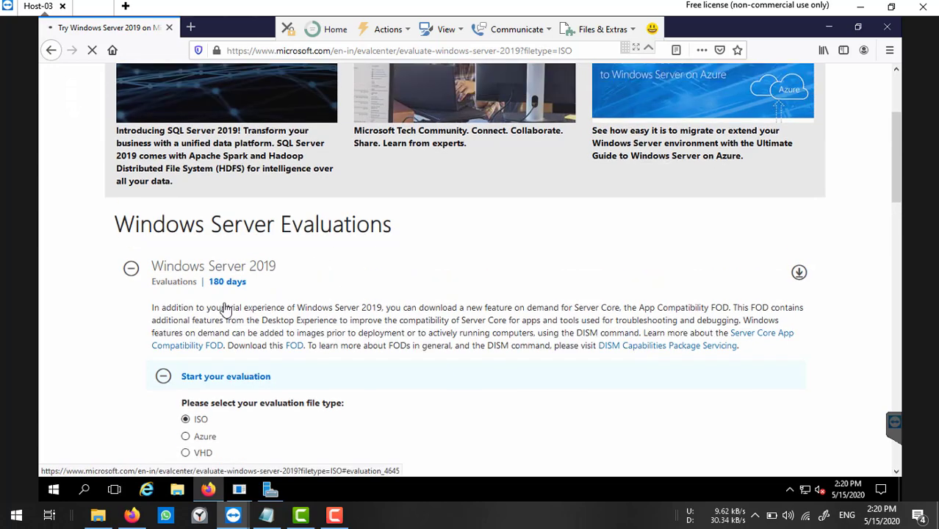
pyautogui.scroll(-7, 441, 298)
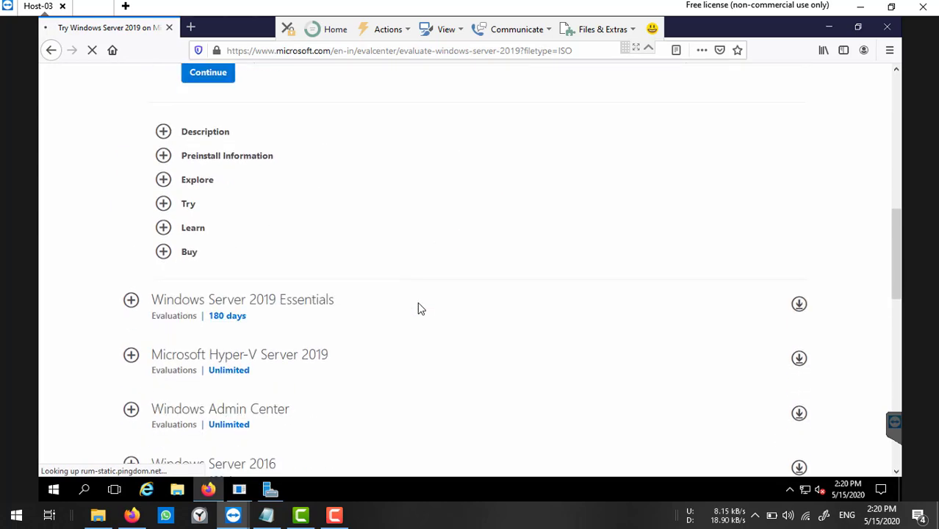
pyautogui.scroll(4, 420, 254)
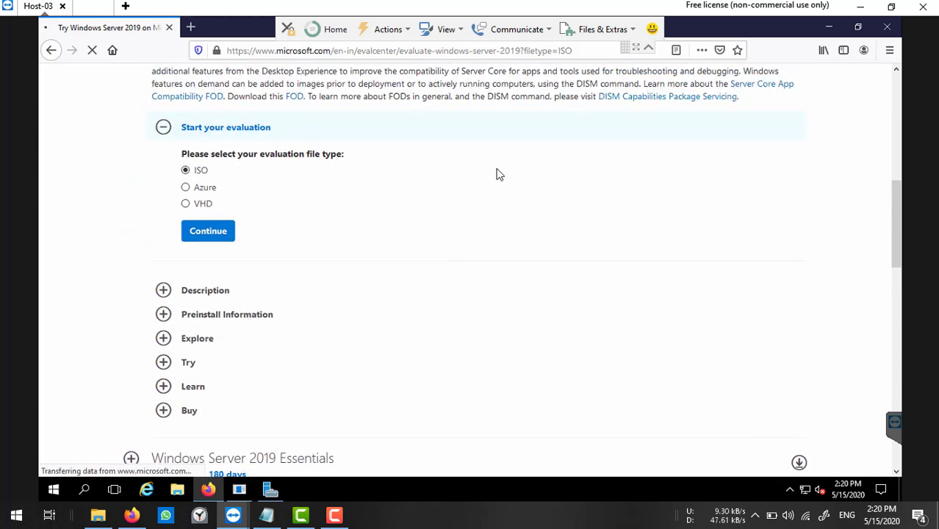
pyautogui.scroll(2, 453, 242)
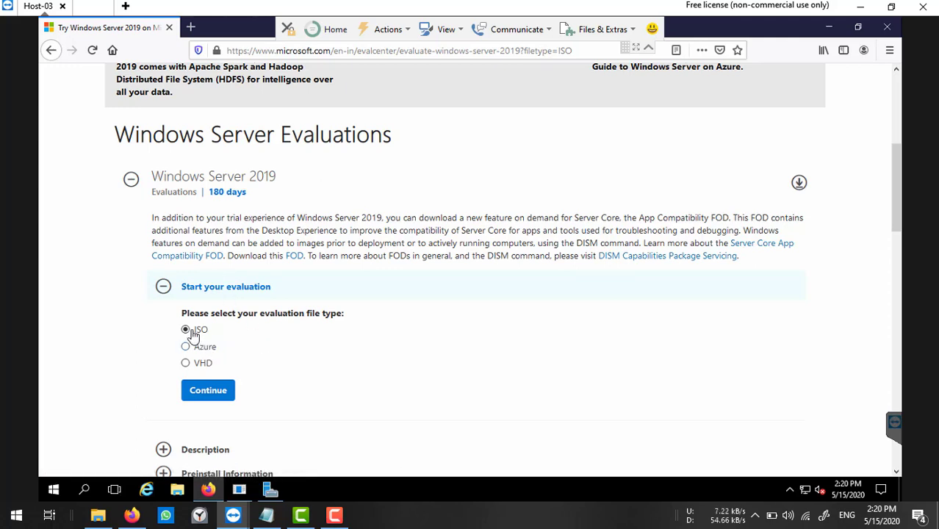
# Continue with ISO and submit the completed trial registration form.
pyautogui.click(214, 394)
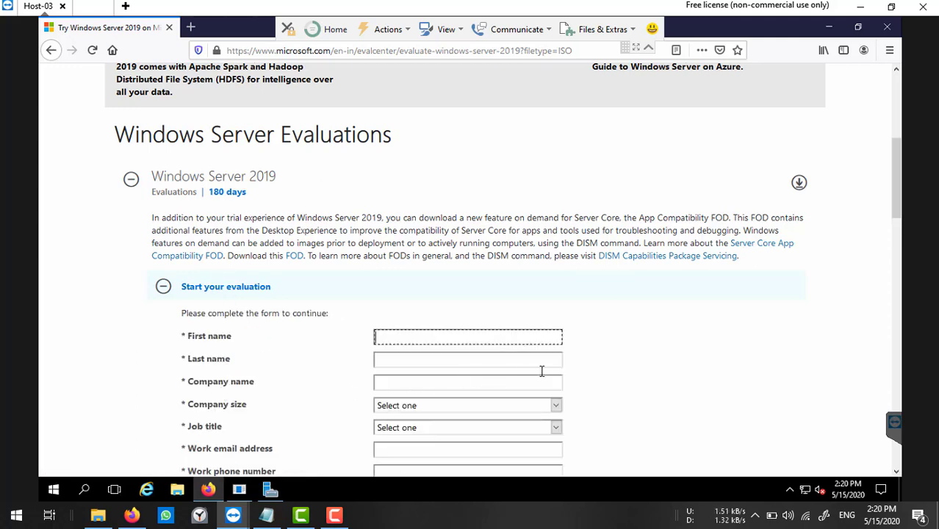
pyautogui.scroll(-3, 610, 354)
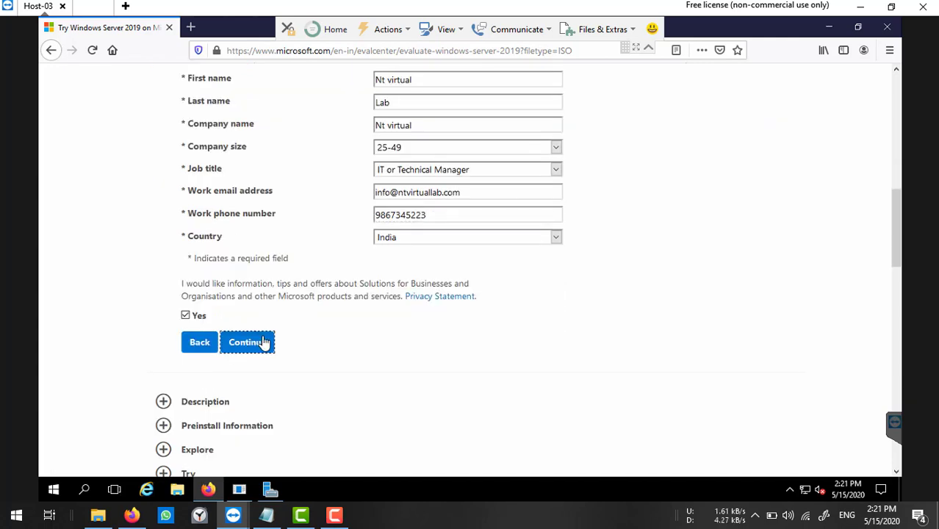
pyautogui.click(264, 343)
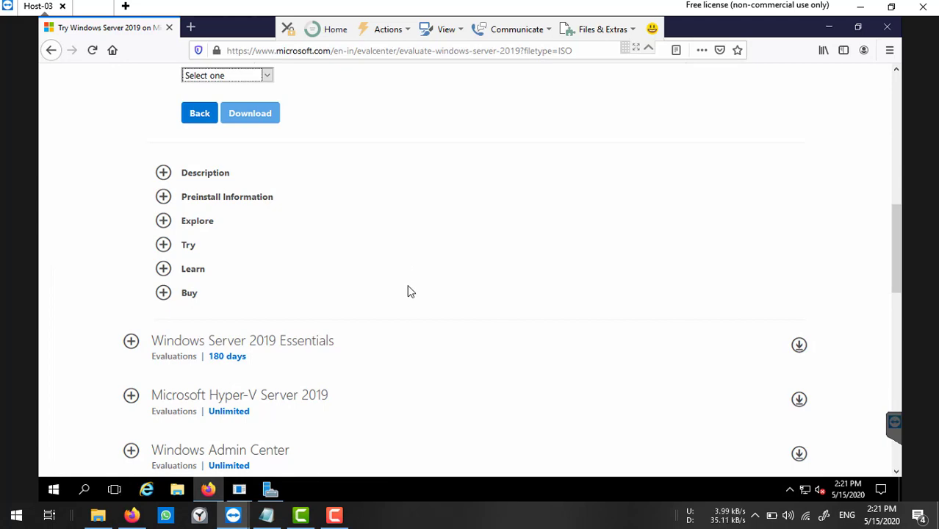
pyautogui.scroll(3, 433, 313)
pyautogui.scroll(1, 433, 313)
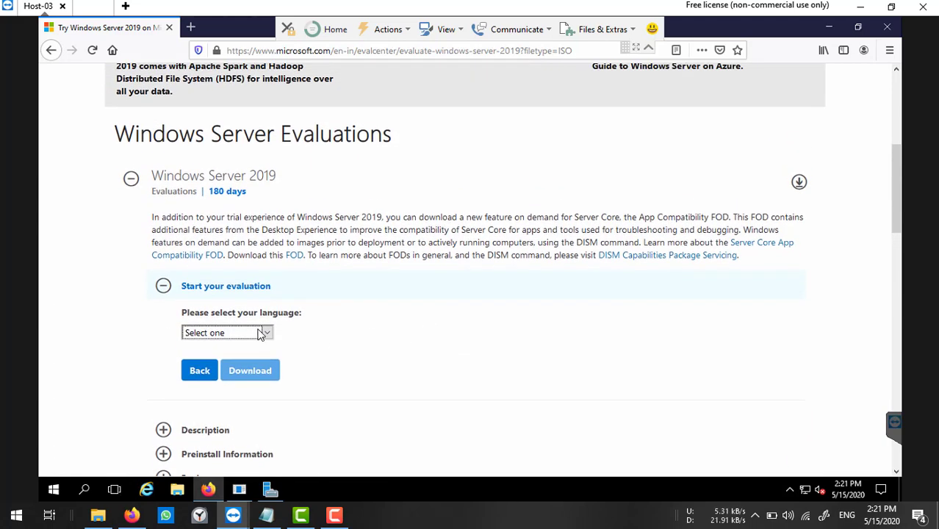
# Choose English as the ISO download language and bring up File Explorer.
pyautogui.click(264, 332)
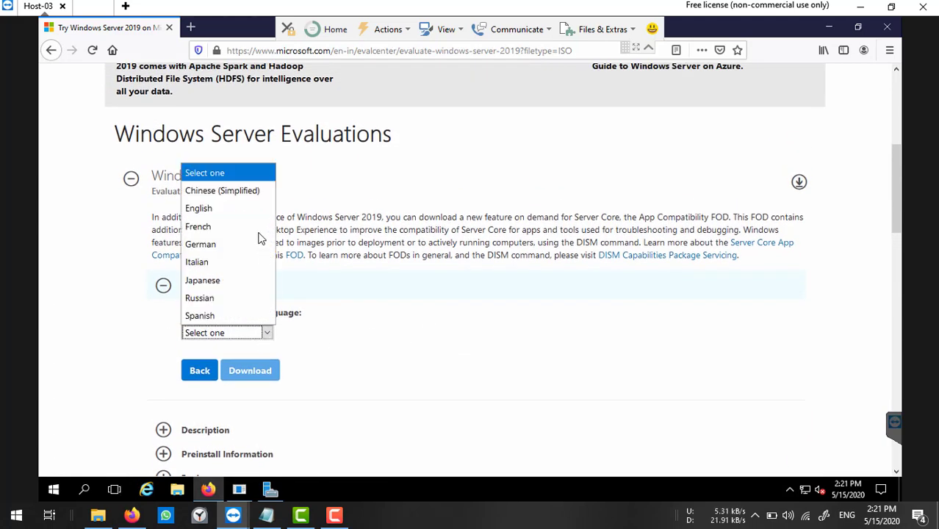
pyautogui.click(210, 209)
pyautogui.scroll(-2, 433, 313)
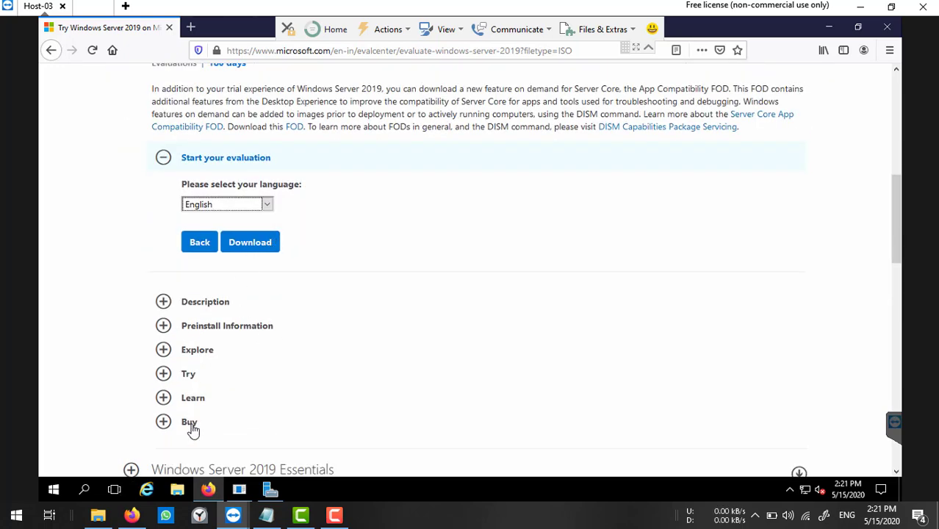
pyautogui.click(178, 491)
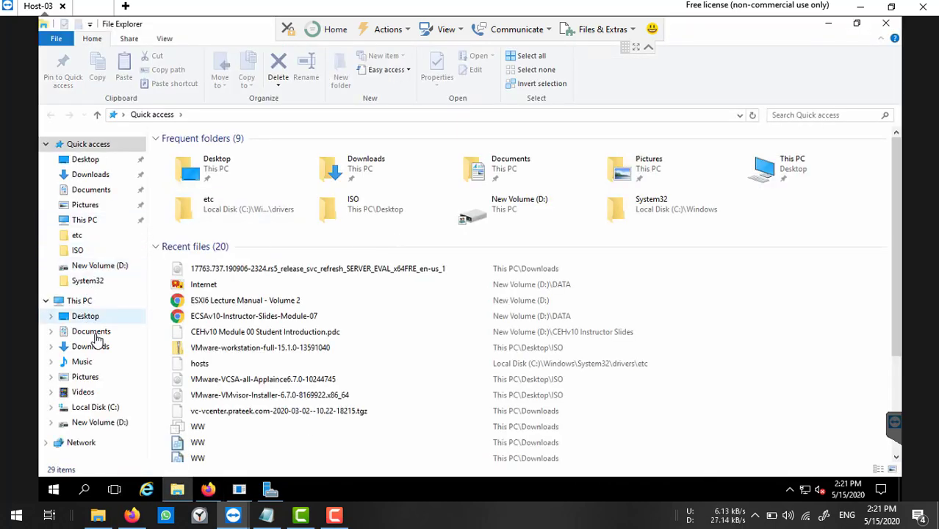
# Confirm the 4.93 GB 17763 Server ISO is in Downloads, then close File Explorer.
pyautogui.click(96, 347)
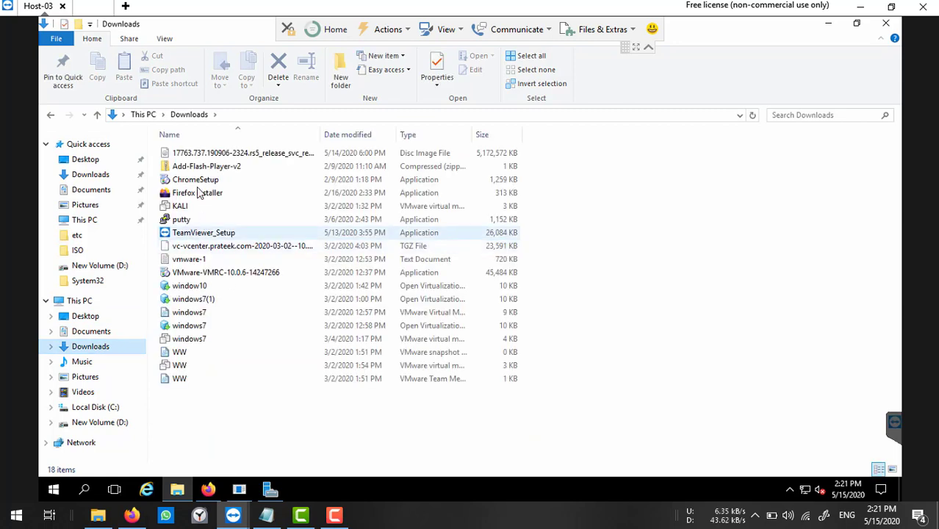
pyautogui.click(477, 153)
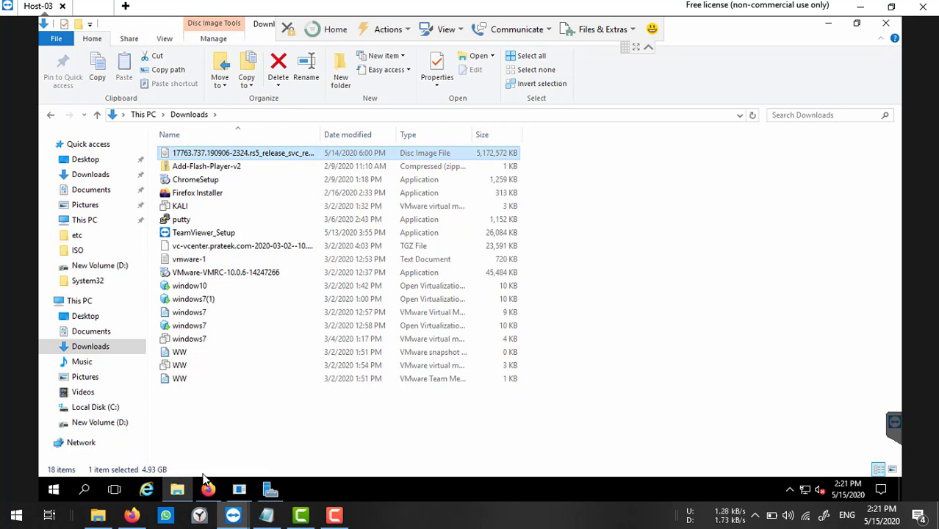
pyautogui.click(887, 25)
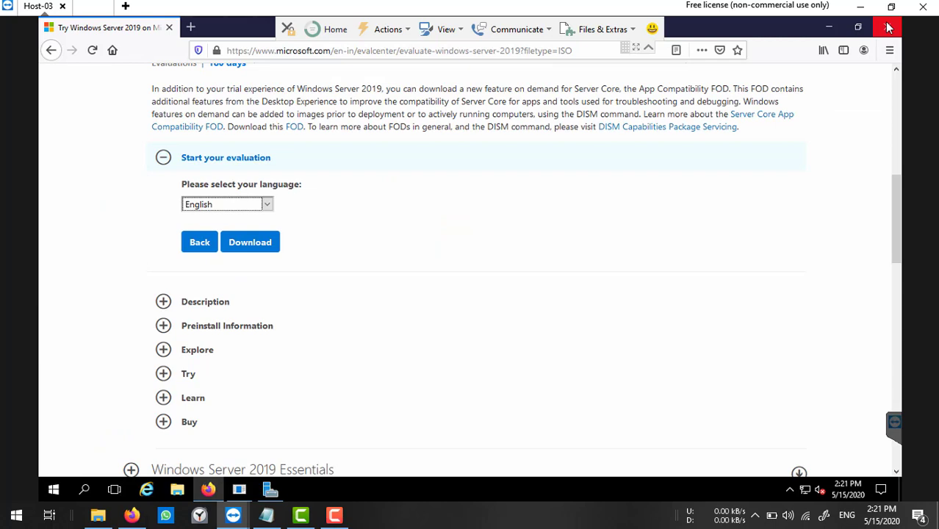
# Close Firefox, launch Hyper-V Manager from Server Manager's Tools menu, and open File Explorer.
pyautogui.click(888, 27)
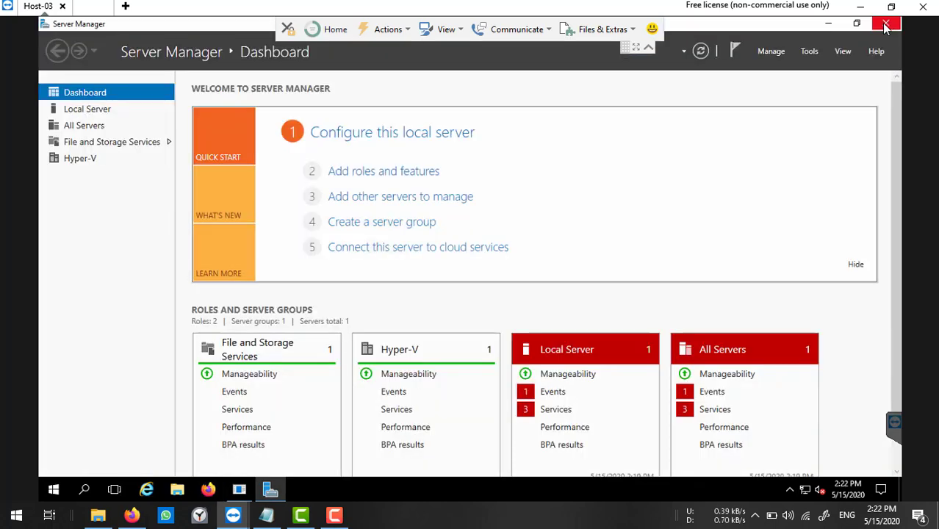
pyautogui.click(811, 51)
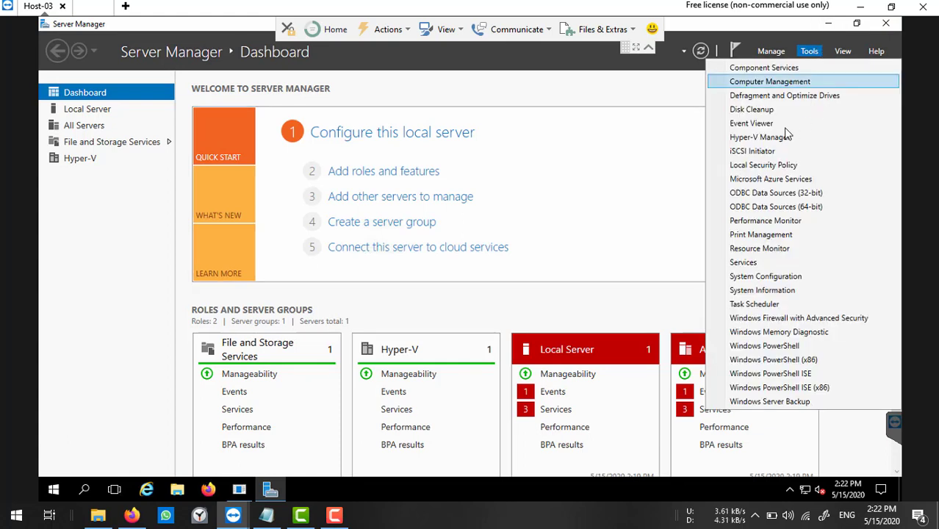
pyautogui.click(760, 137)
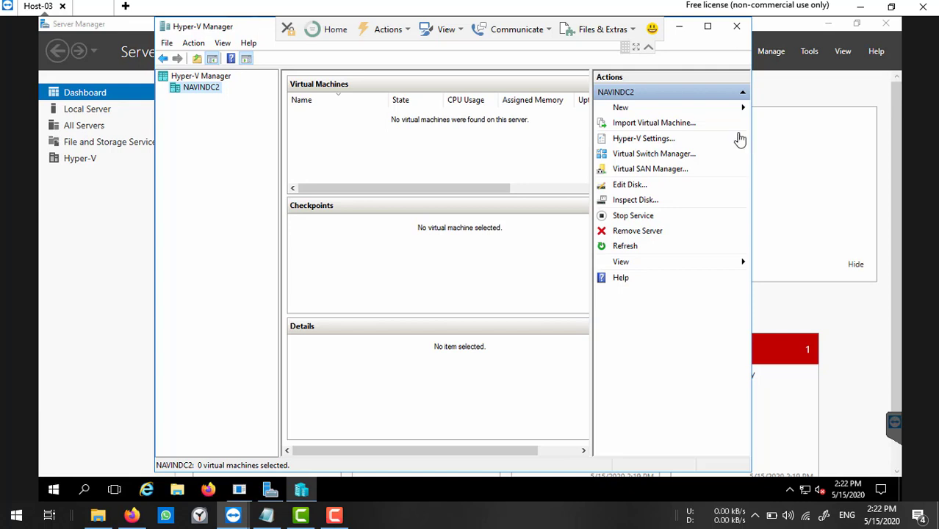
pyautogui.click(177, 491)
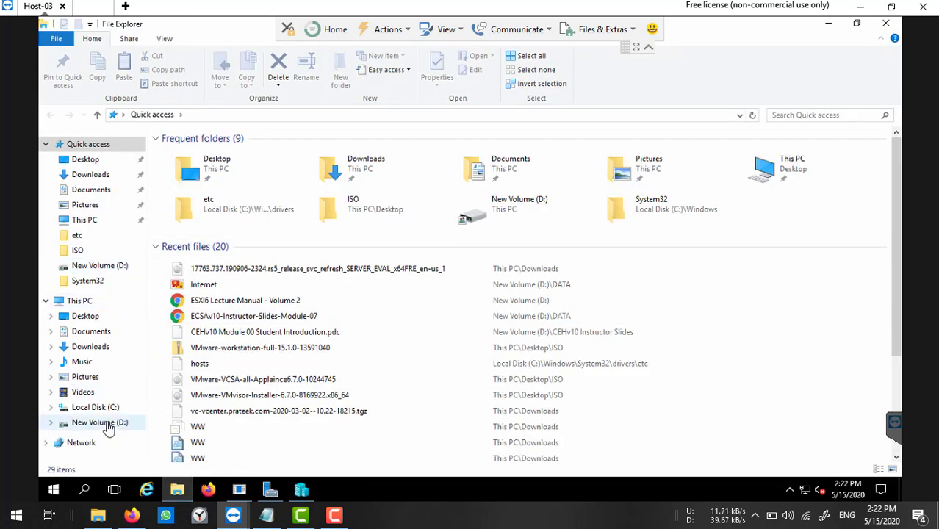
# Verify the Hyper-V folder on New Volume (D:) is empty, then minimize File Explorer.
pyautogui.click(81, 424)
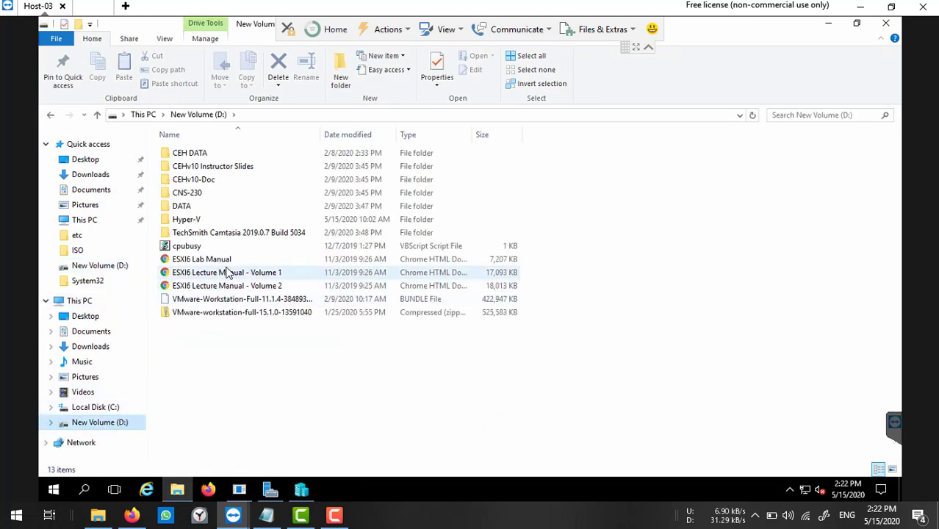
pyautogui.click(184, 224)
pyautogui.doubleClick(183, 225)
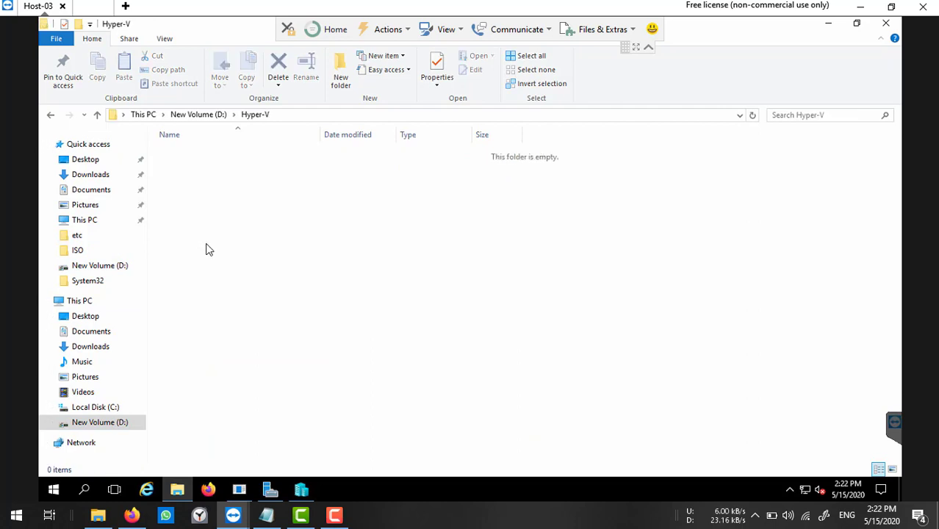
pyautogui.click(828, 24)
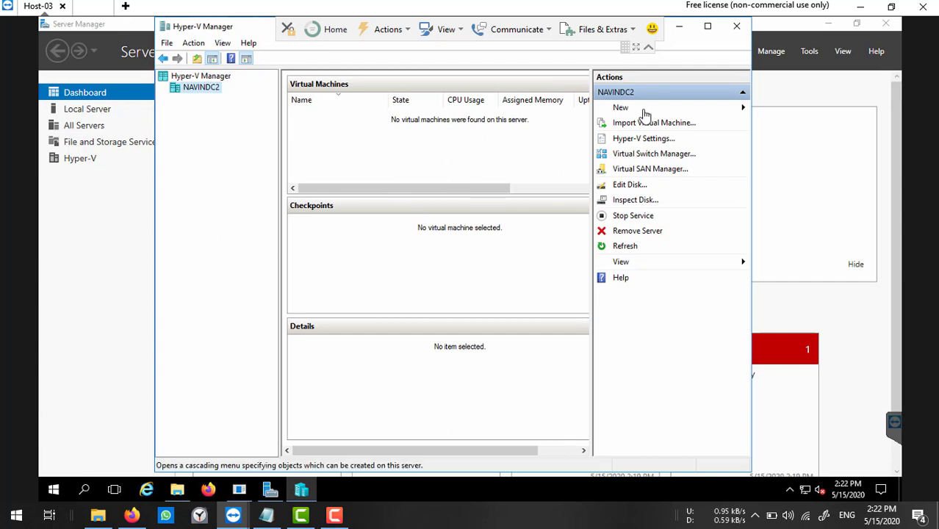
# Start a new virtual machine named WS2019, stored in D:\Hyper-V\.
pyautogui.moveTo(645, 111)
pyautogui.click(787, 109)
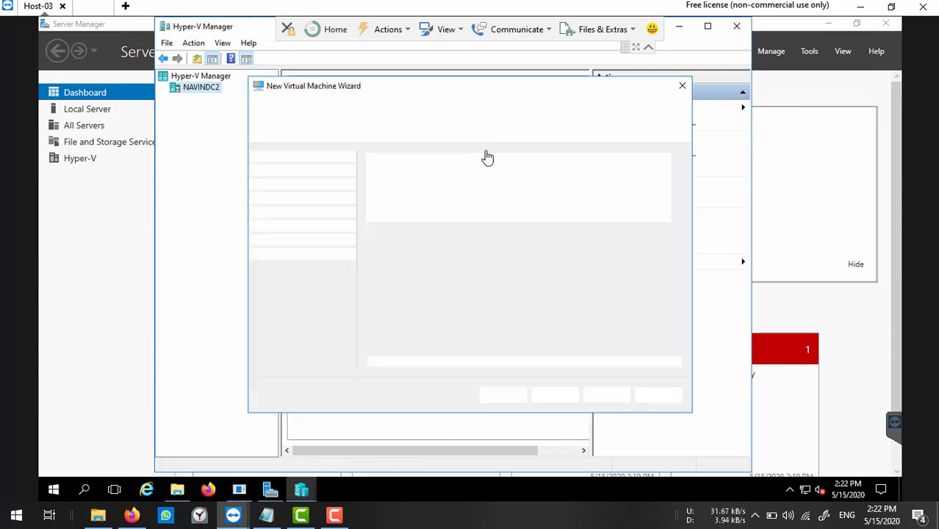
pyautogui.click(557, 395)
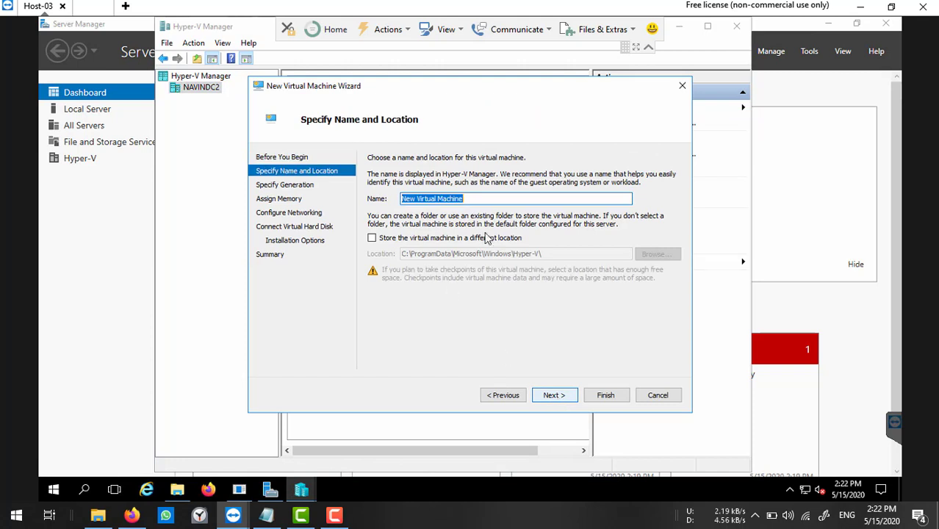
pyautogui.write('W')
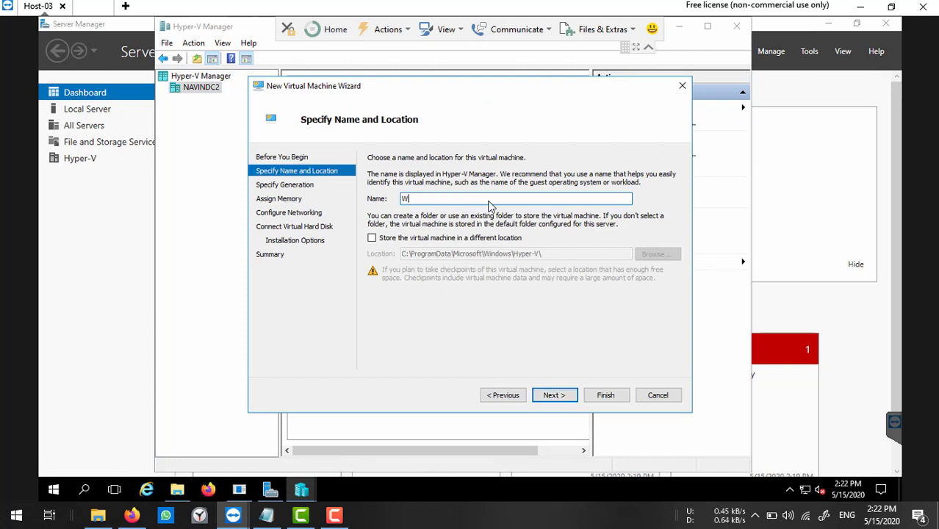
pyautogui.write('S2019')
pyautogui.click(372, 238)
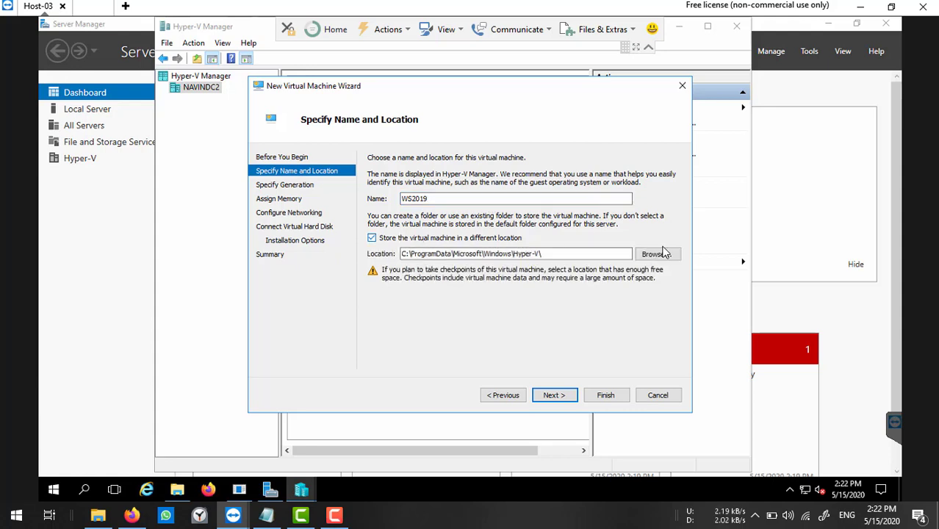
pyautogui.click(656, 253)
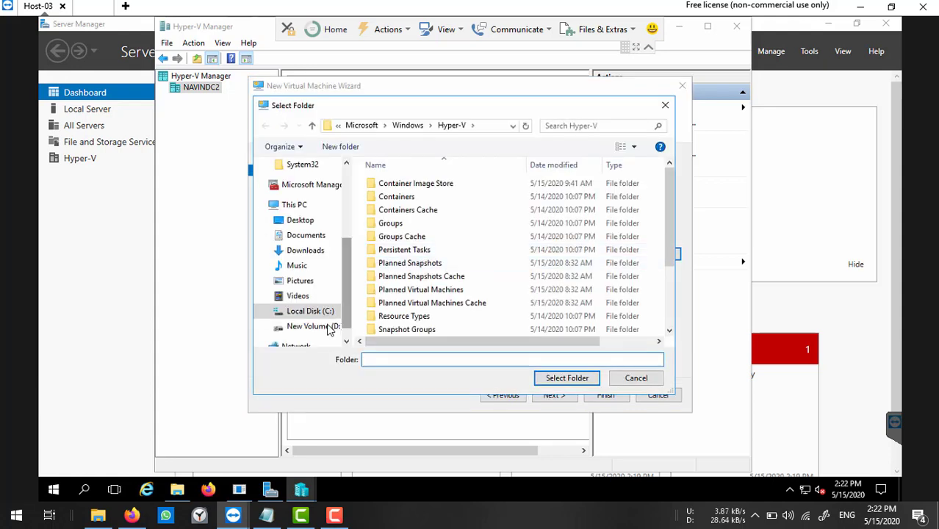
pyautogui.click(313, 326)
pyautogui.doubleClick(392, 250)
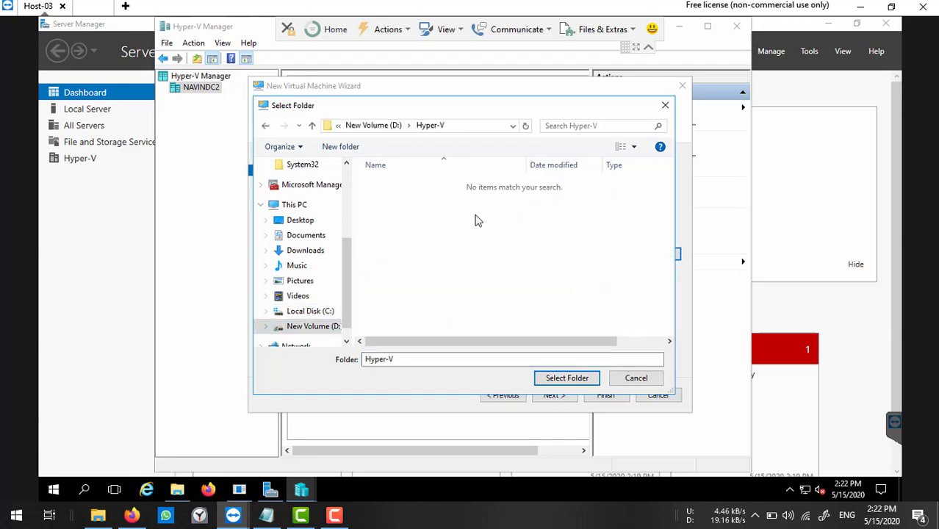
pyautogui.click(566, 379)
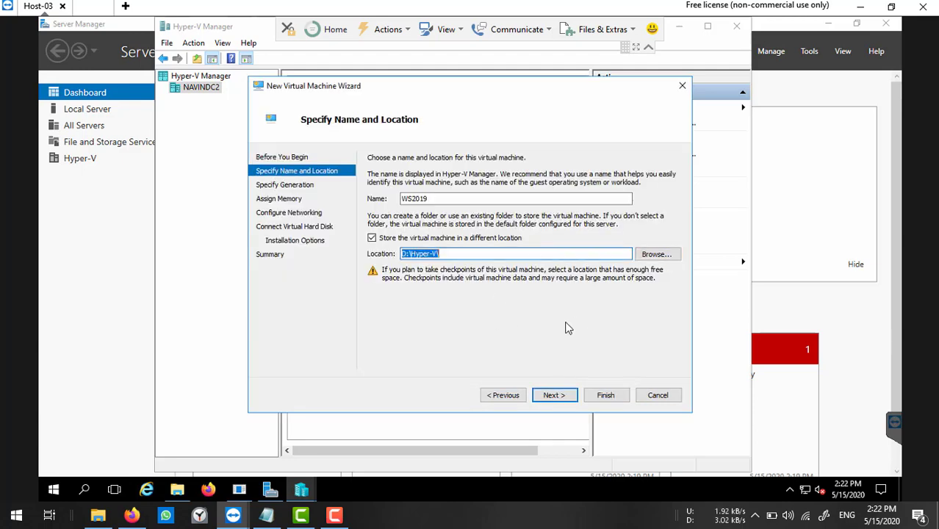
pyautogui.click(572, 398)
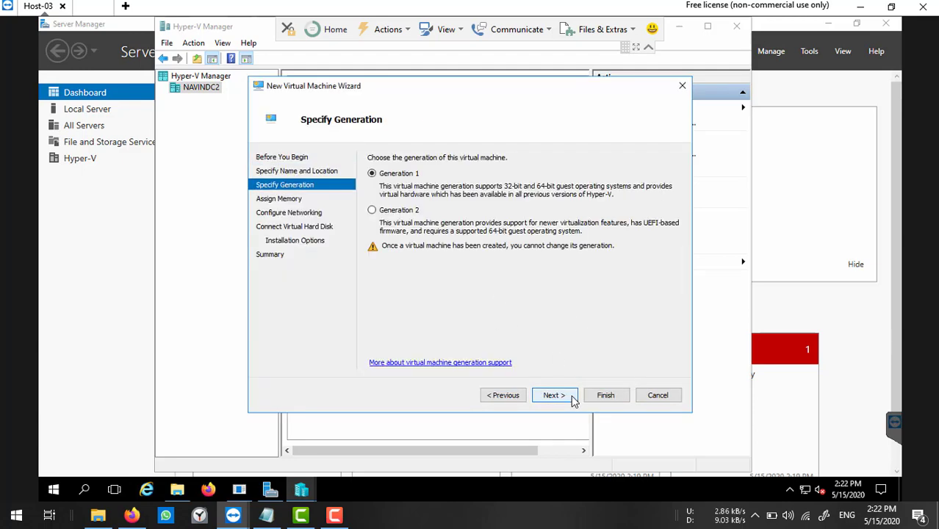
# Make it Generation 2 with 4096 MB memory, Public Network, and a 32 GB disk.
pyautogui.click(373, 211)
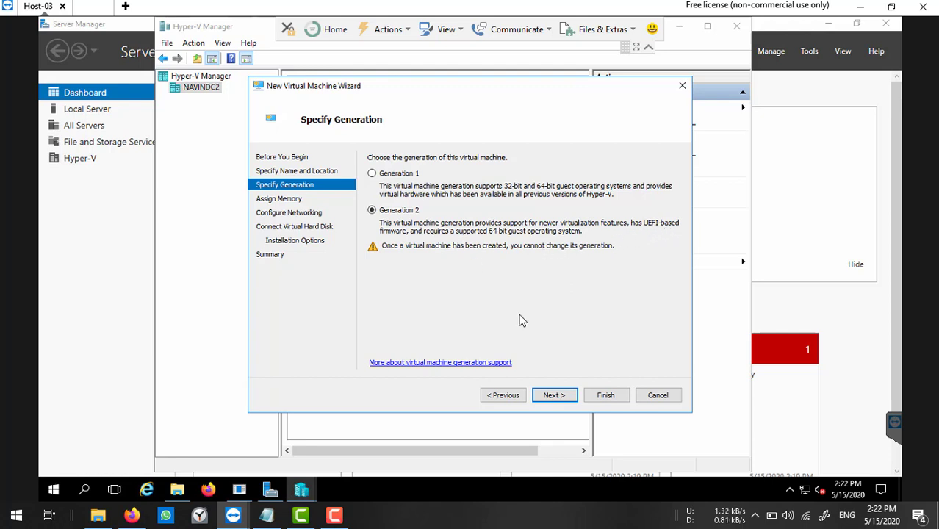
pyautogui.click(553, 395)
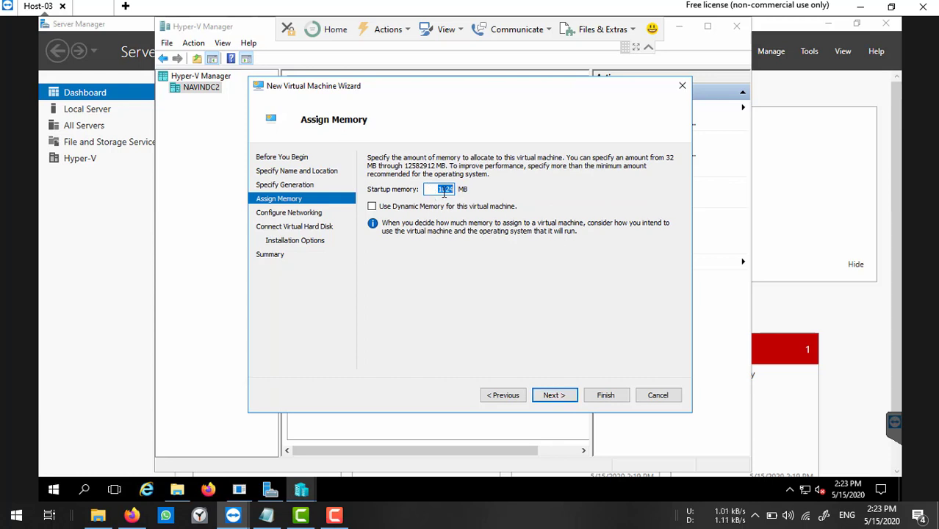
pyautogui.write('409')
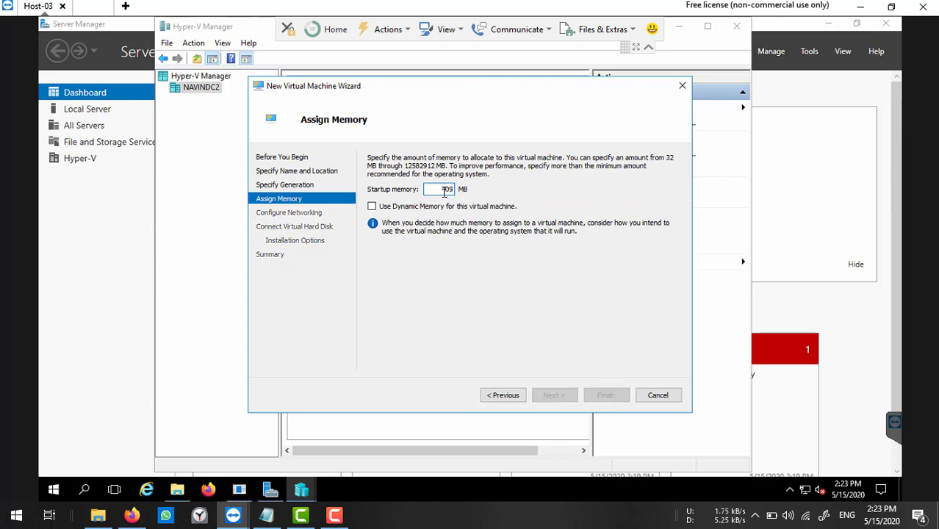
pyautogui.write('6')
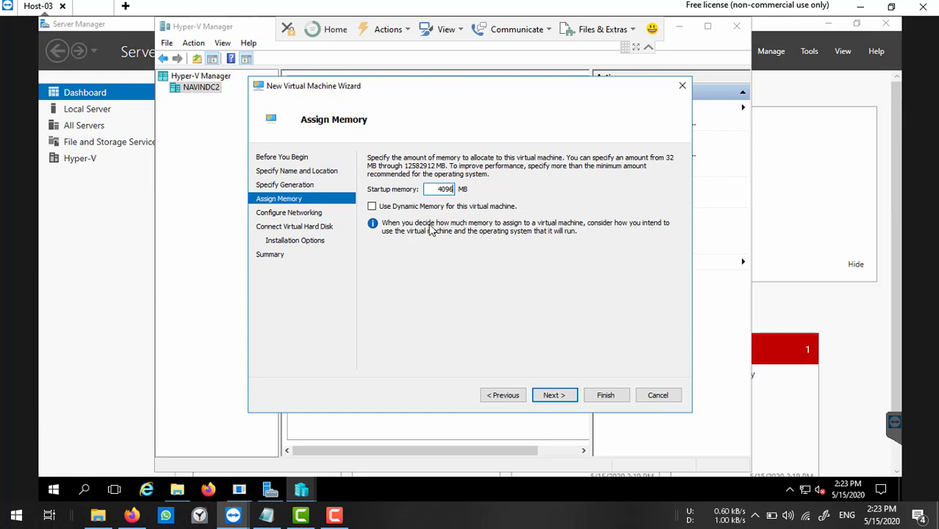
pyautogui.click(562, 395)
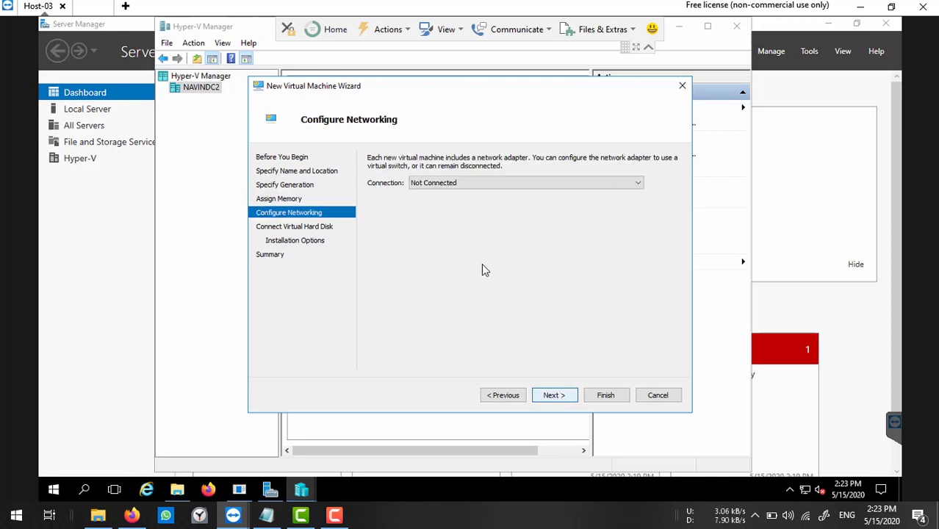
pyautogui.click(466, 183)
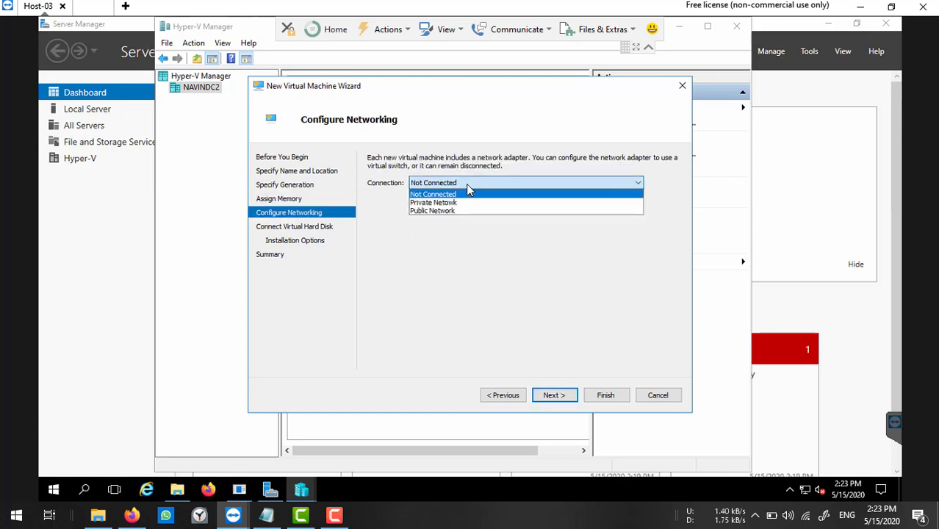
pyautogui.click(435, 211)
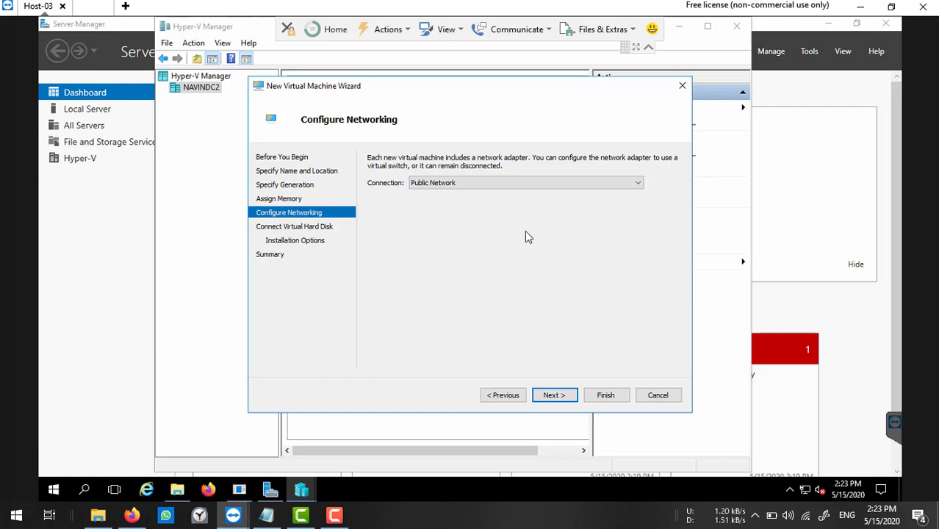
pyautogui.click(563, 400)
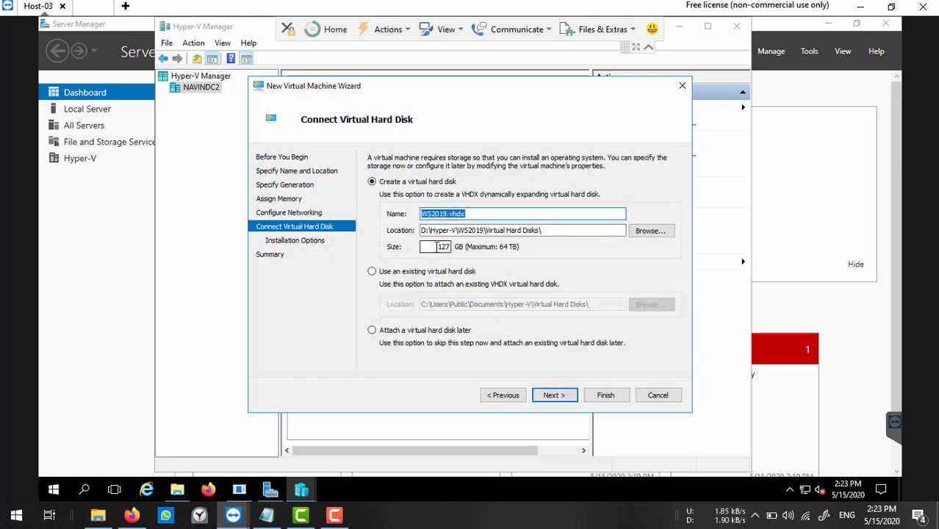
pyautogui.moveTo(436, 248); pyautogui.dragTo(478, 248)
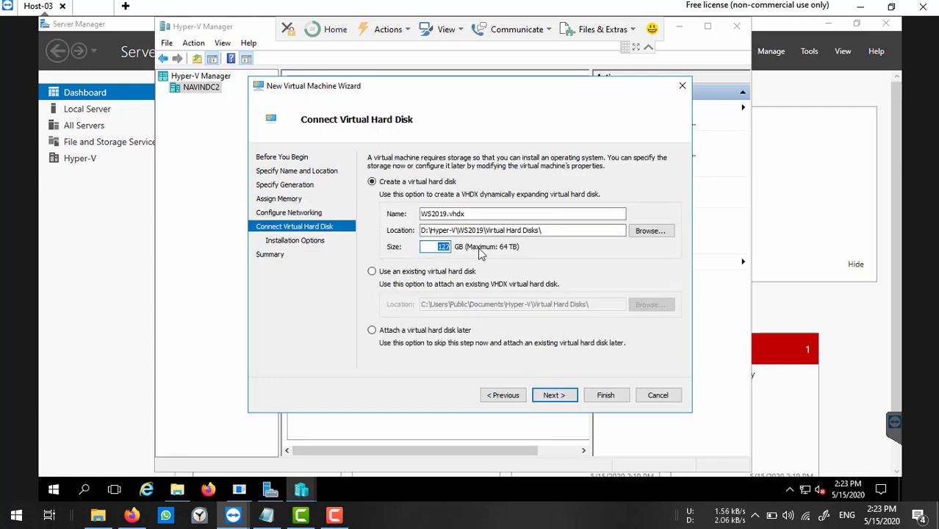
pyautogui.write('32')
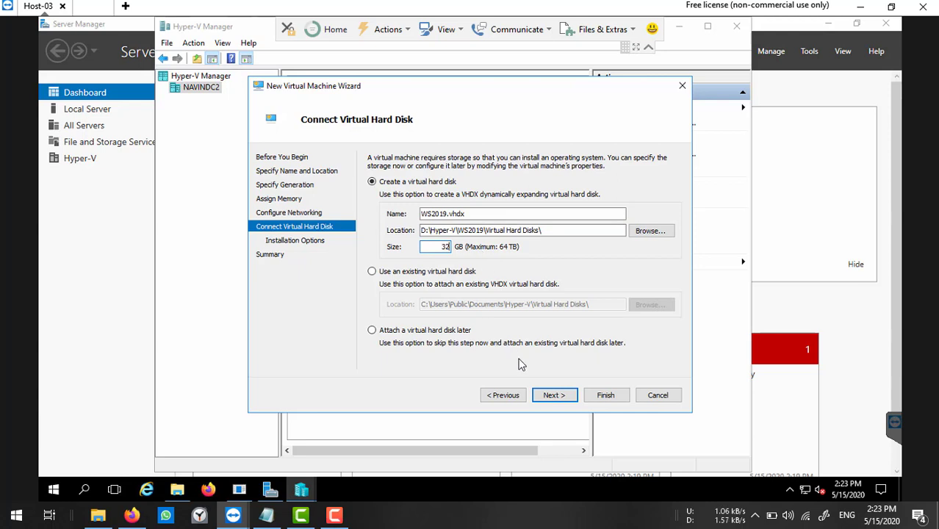
pyautogui.click(552, 396)
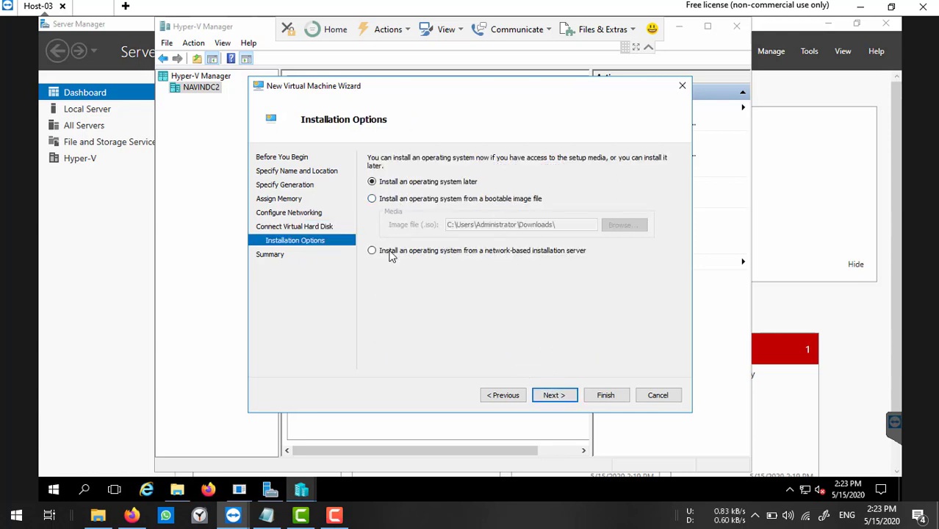
# Install from the 17763.737 evaluation ISO in Downloads and finish creating the WS2019 machine.
pyautogui.click(390, 205)
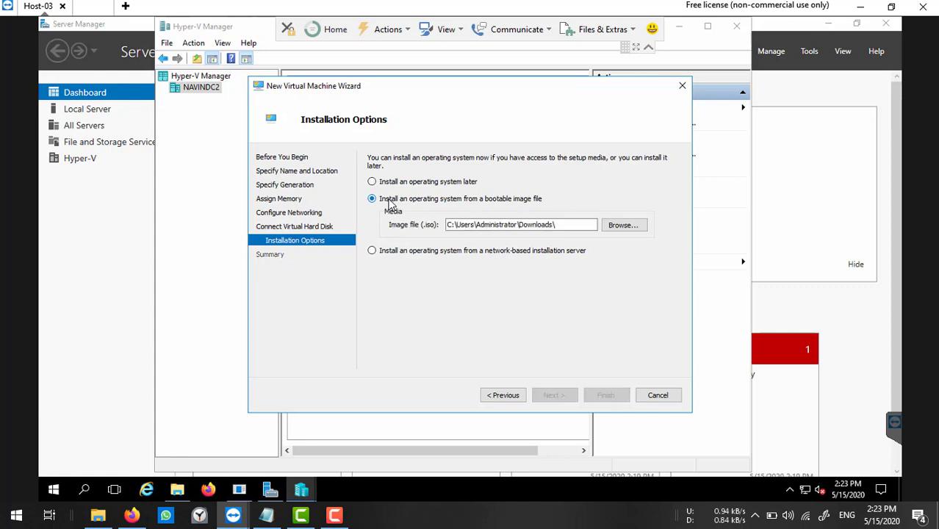
pyautogui.click(630, 231)
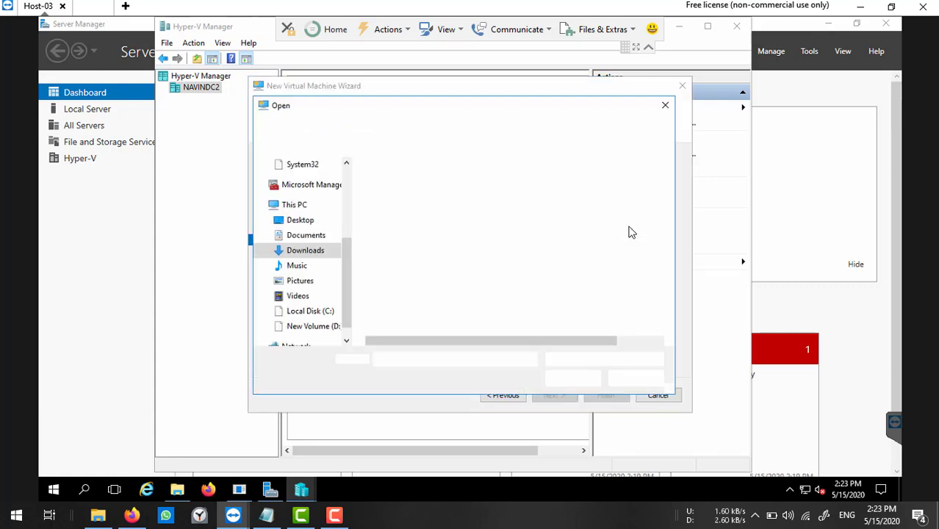
pyautogui.click(433, 186)
pyautogui.doubleClick(432, 186)
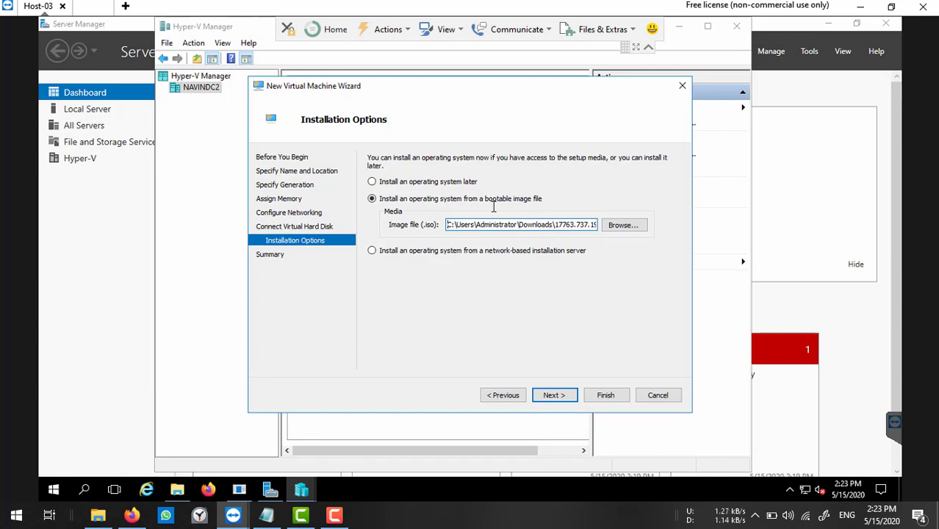
pyautogui.click(559, 395)
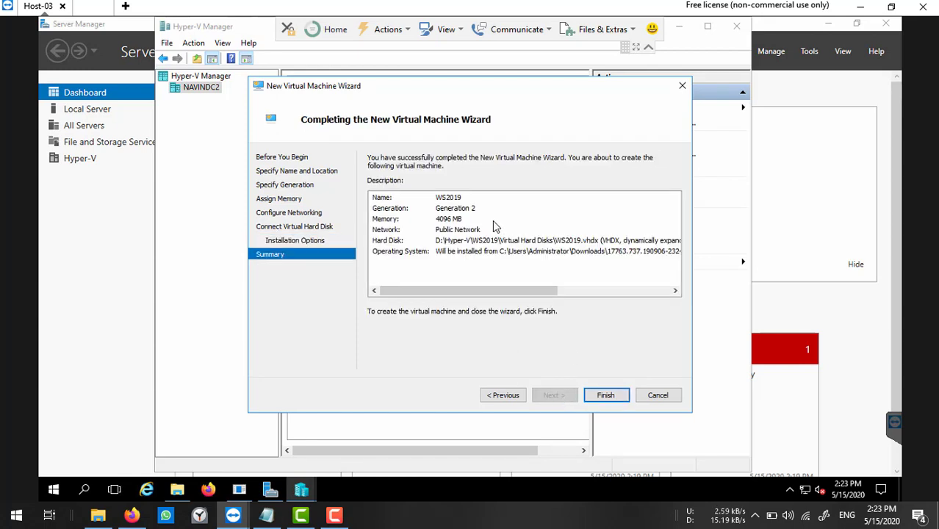
pyautogui.click(610, 396)
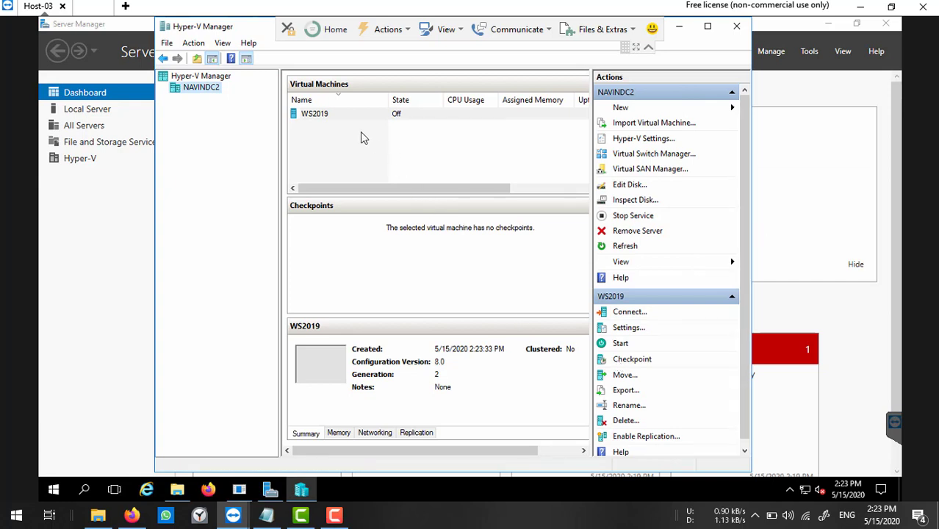
# Connect to the WS2019 machine and power it on.
pyautogui.click(341, 117)
pyautogui.rightClick(339, 119)
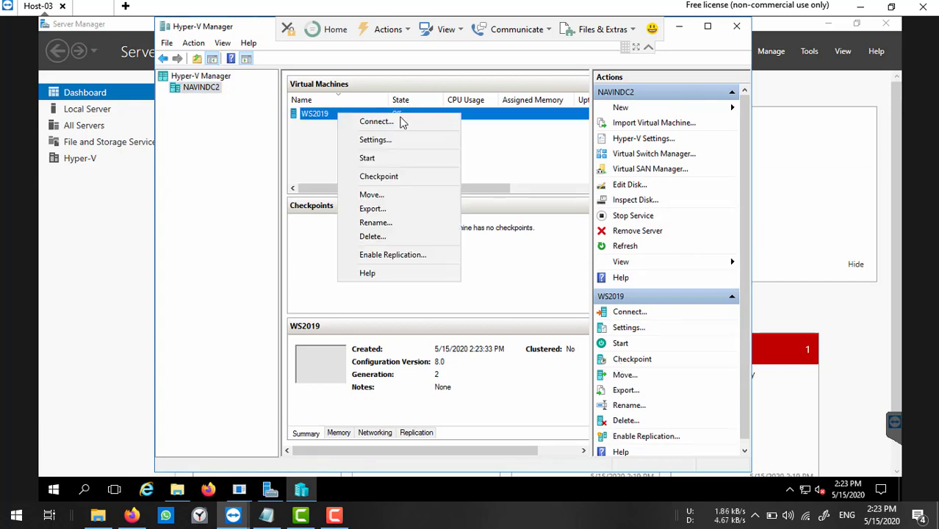
pyautogui.click(400, 123)
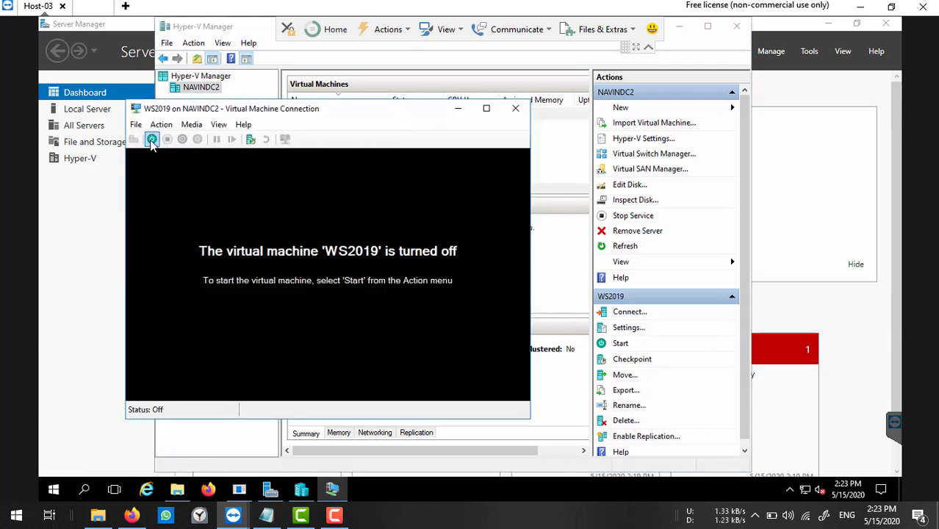
pyautogui.click(151, 138)
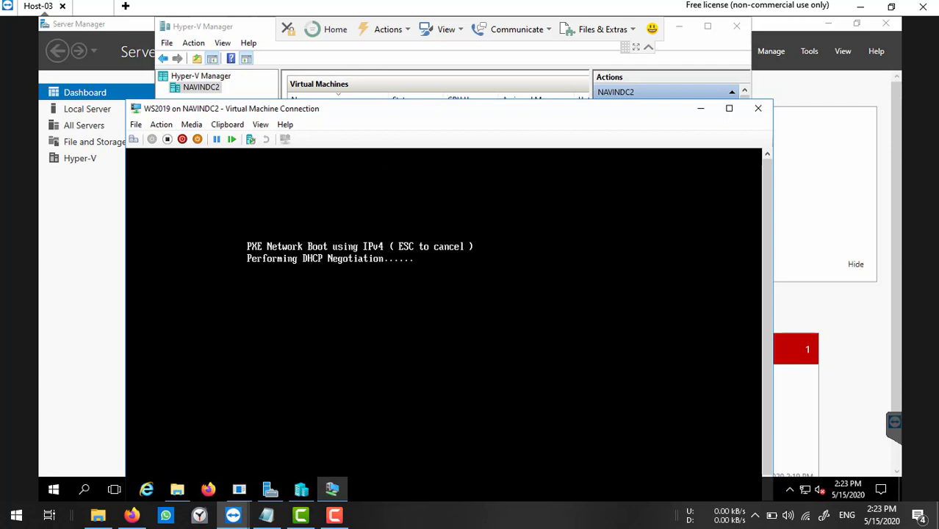
# Reset the machine, boot it from the DVD into Setup, and maximize the console window.
pyautogui.click(161, 124)
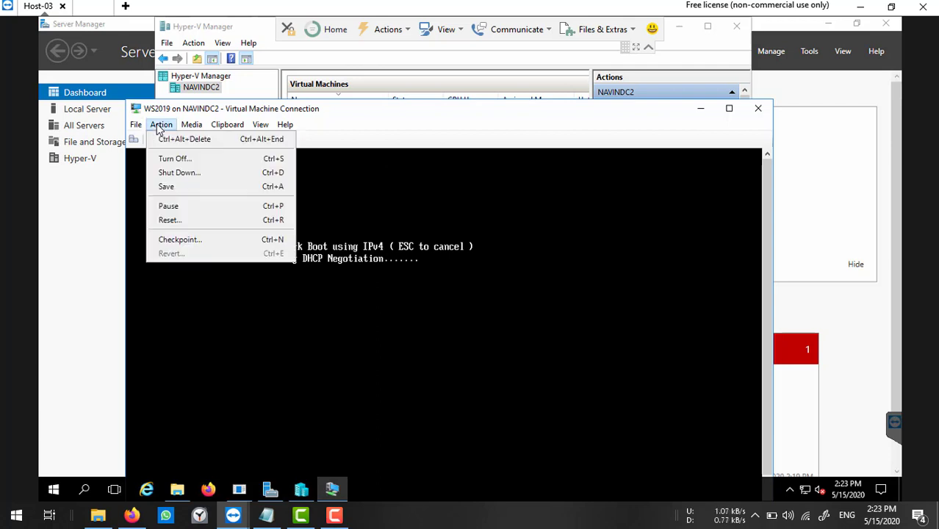
pyautogui.click(169, 221)
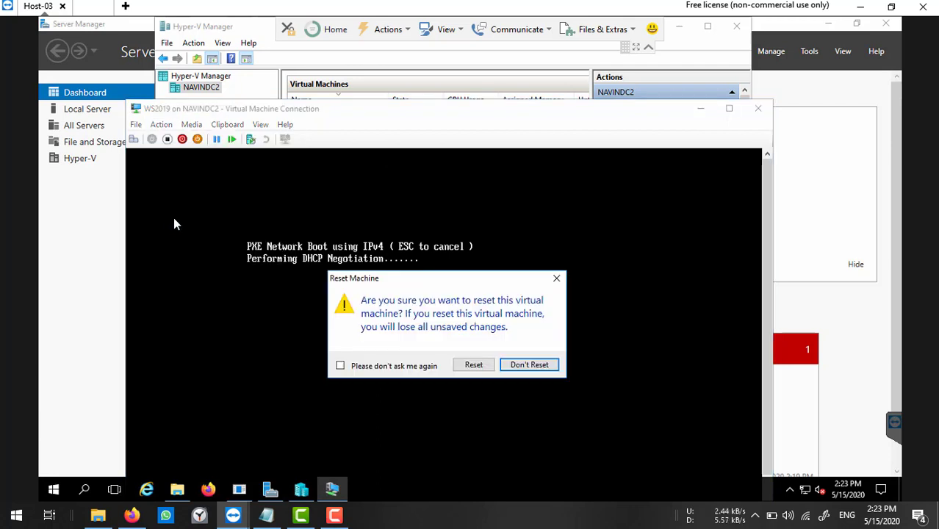
pyautogui.click(471, 365)
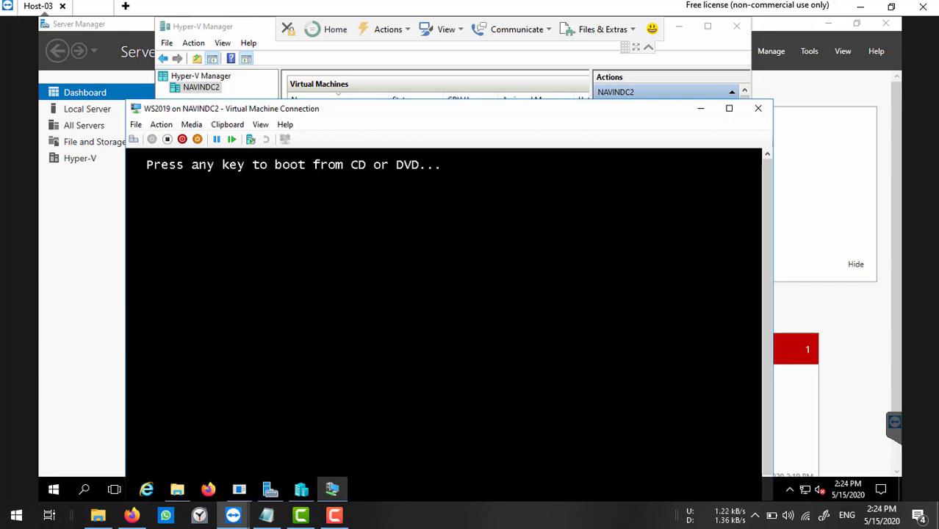
pyautogui.press('Return')
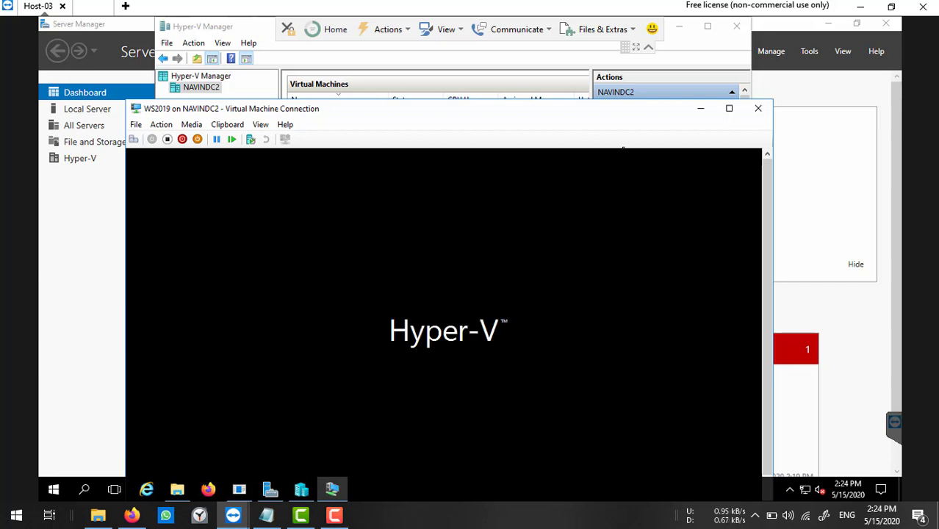
pyautogui.click(730, 109)
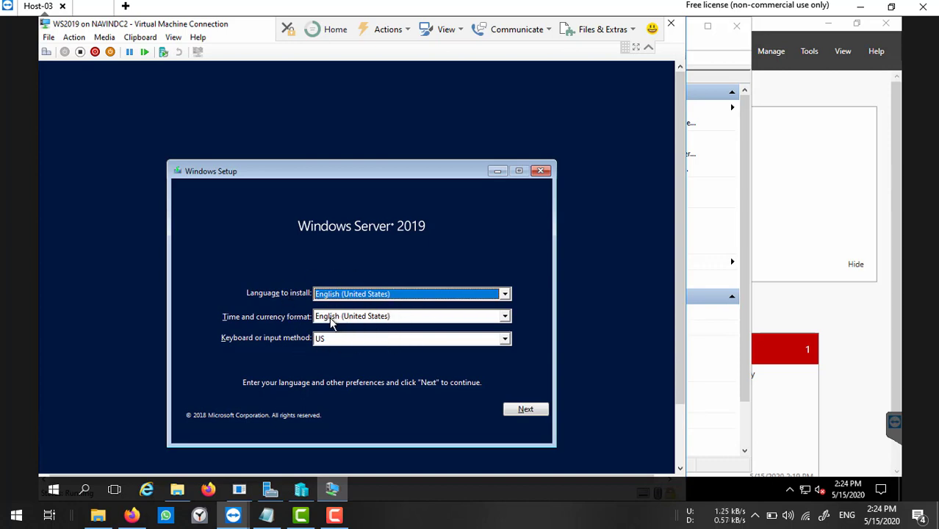
# Keep the default language, choose Datacenter Evaluation (Desktop Experience), and accept the license terms.
pyautogui.click(525, 409)
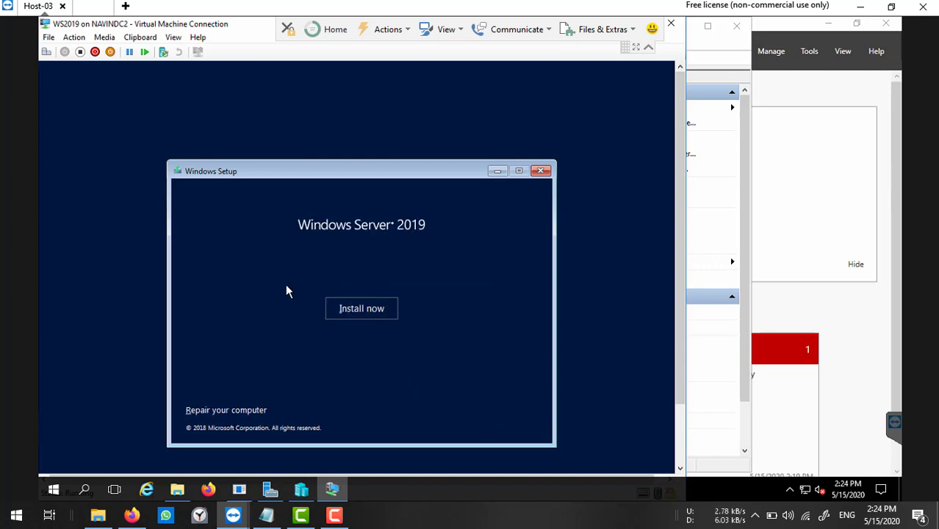
pyautogui.click(364, 309)
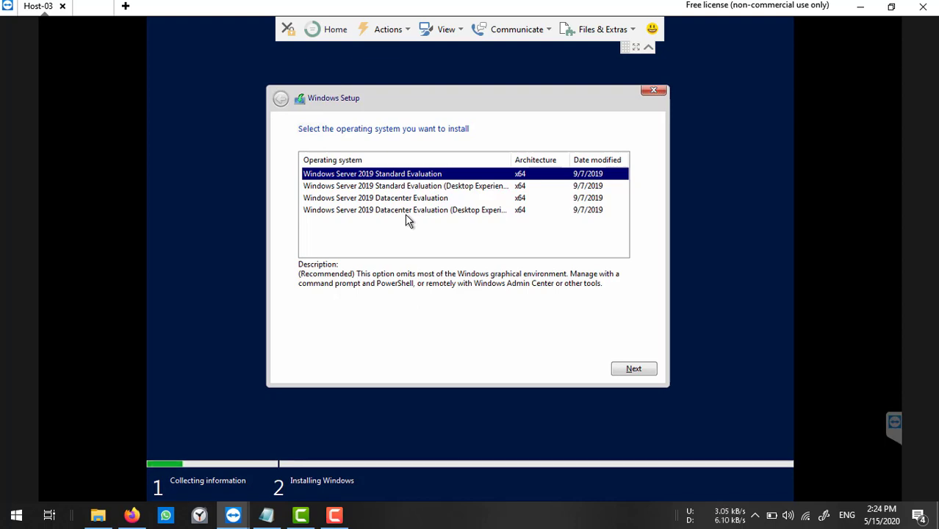
pyautogui.press('Down')
pyautogui.press('Down')
pyautogui.press('Down')
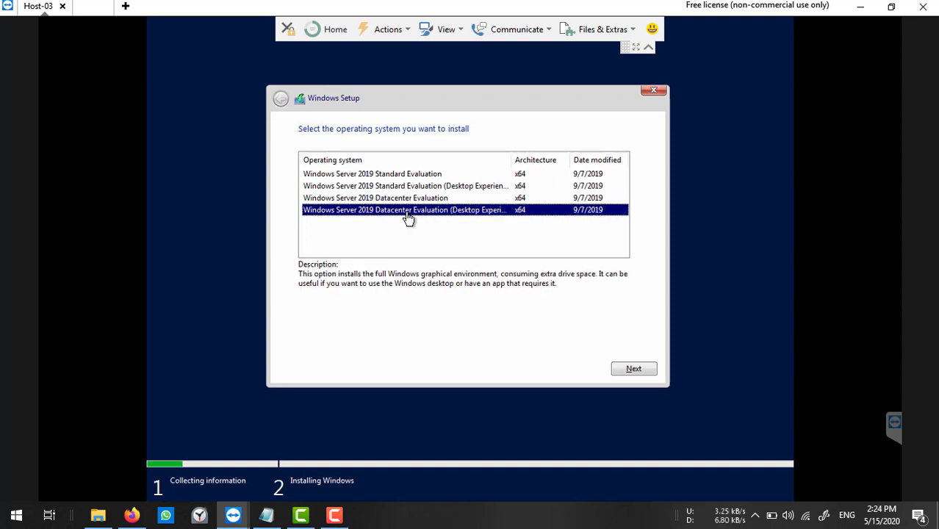
pyautogui.click(428, 198)
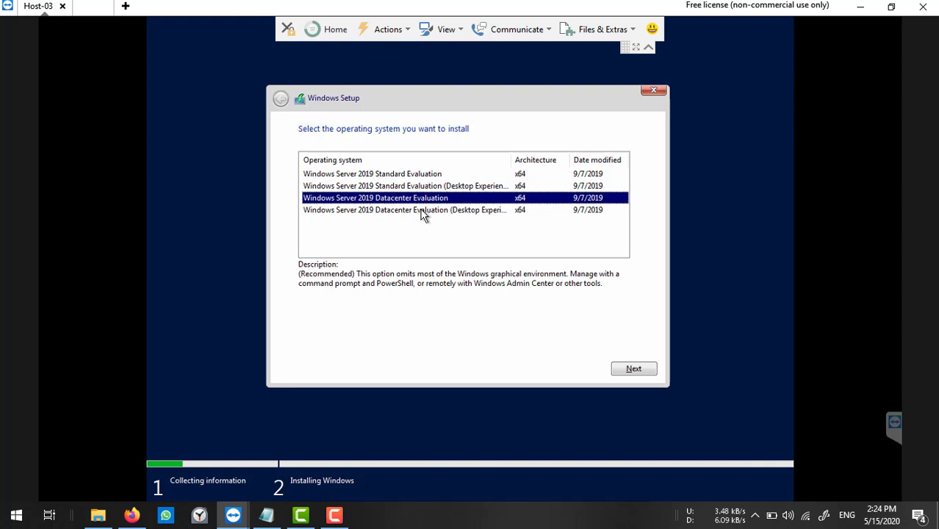
pyautogui.click(404, 211)
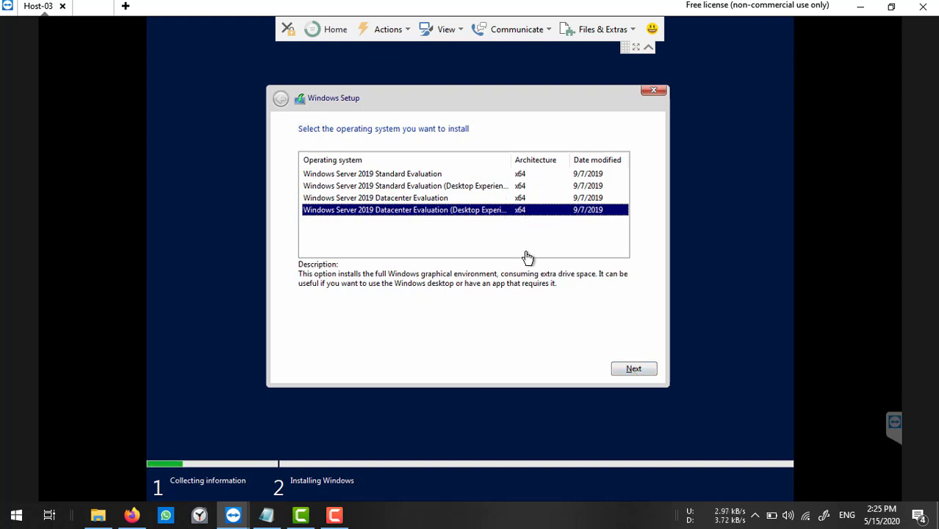
pyautogui.click(621, 369)
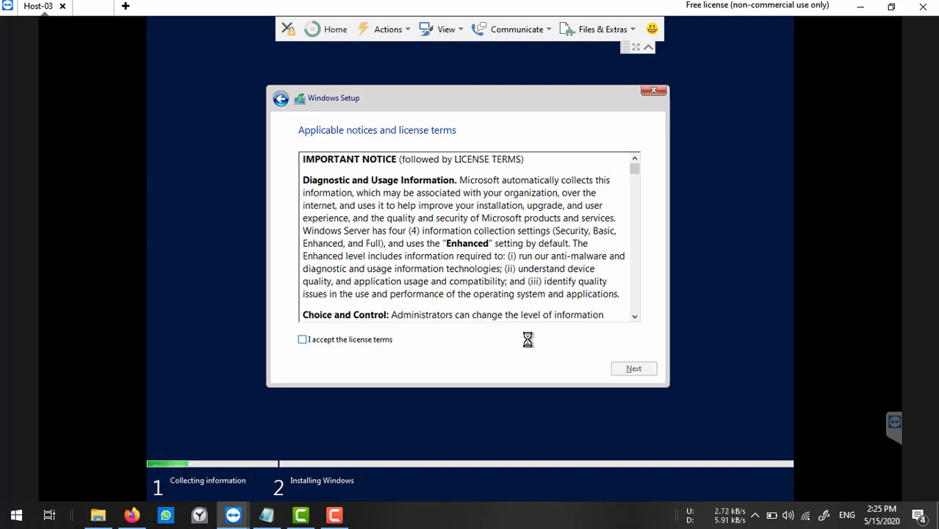
pyautogui.click(351, 344)
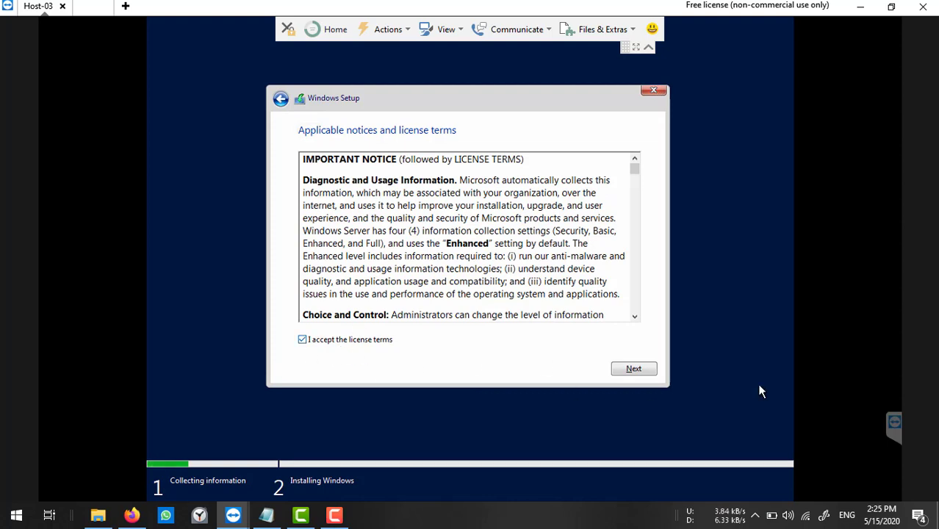
pyautogui.click(643, 371)
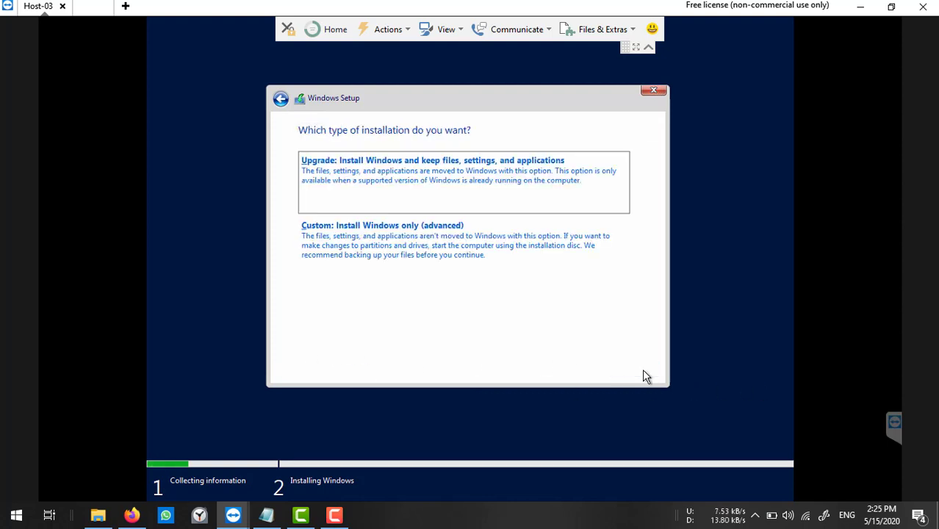
# Choose the Custom install and put Windows on Drive 0's 32.0 GB unallocated space.
pyautogui.click(414, 257)
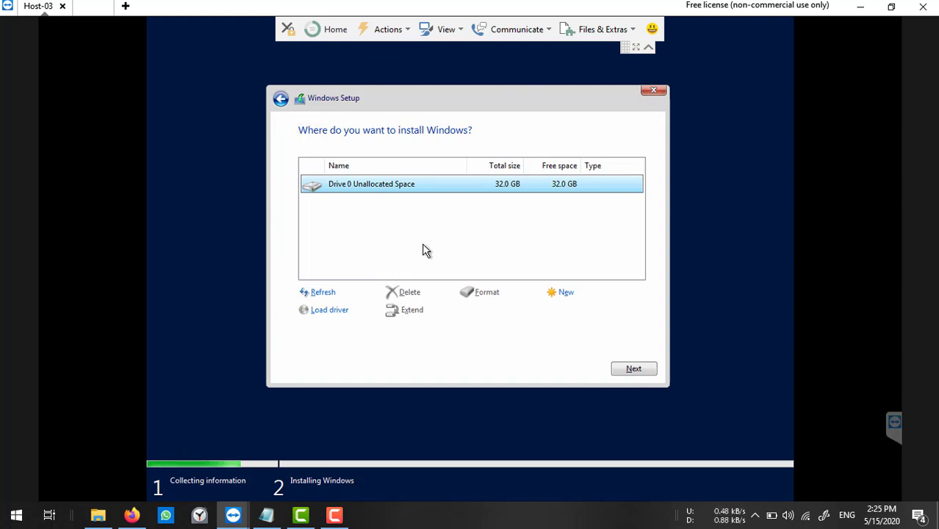
pyautogui.click(635, 371)
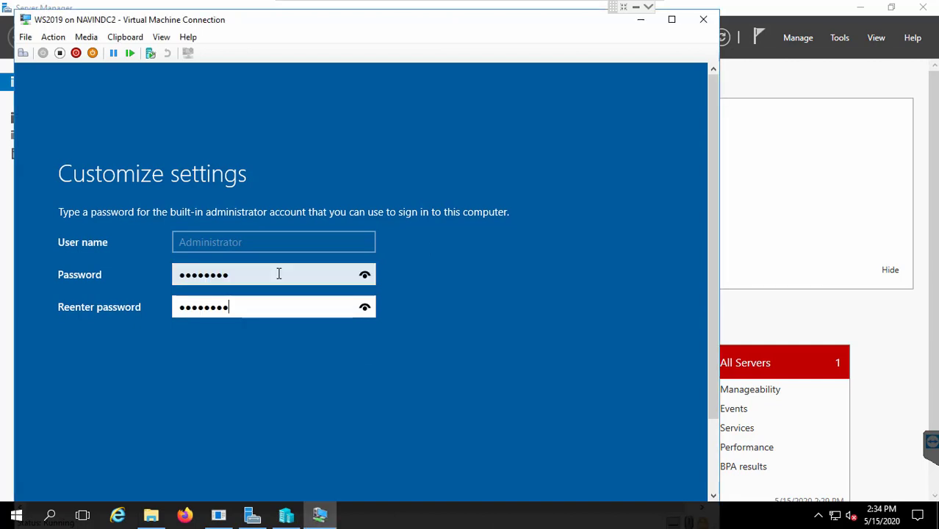
# Finish setup with the Administrator password, then sign in as Administrator with it.
pyautogui.press('Return')
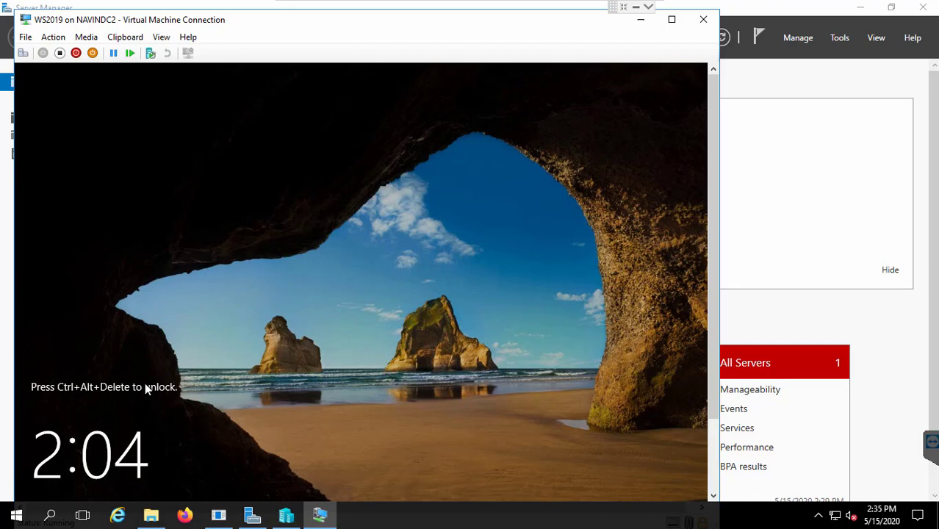
pyautogui.click(22, 52)
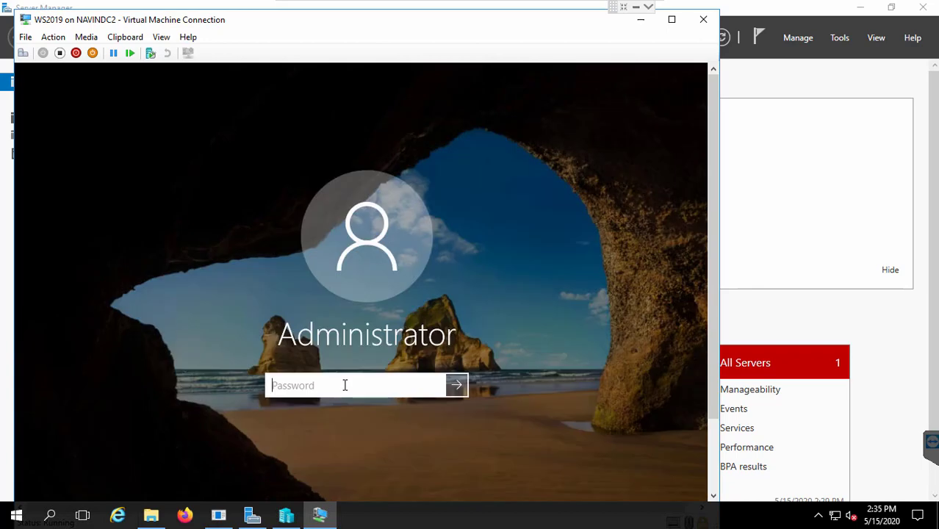
pyautogui.write('Pa$$w0rd')
pyautogui.press('Return')
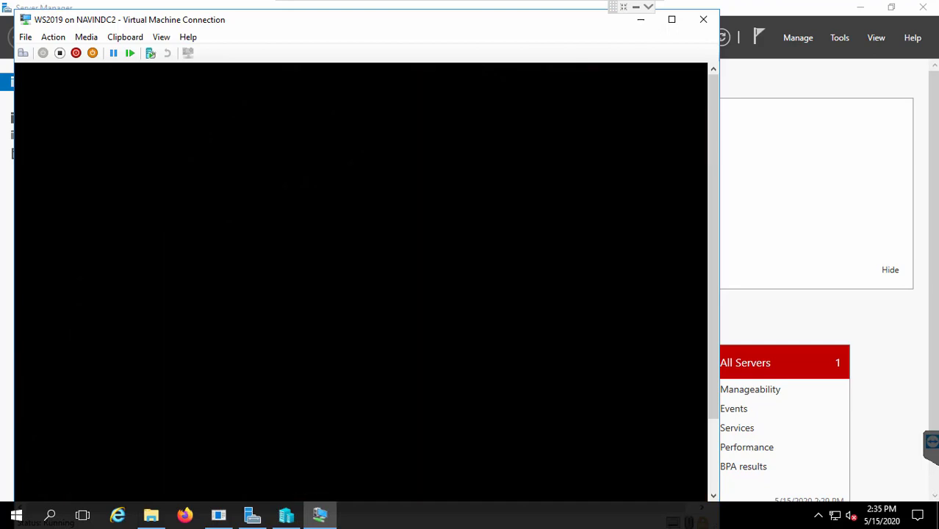
# Maximize the virtual machine window and switch it to Full Screen Mode.
pyautogui.click(672, 20)
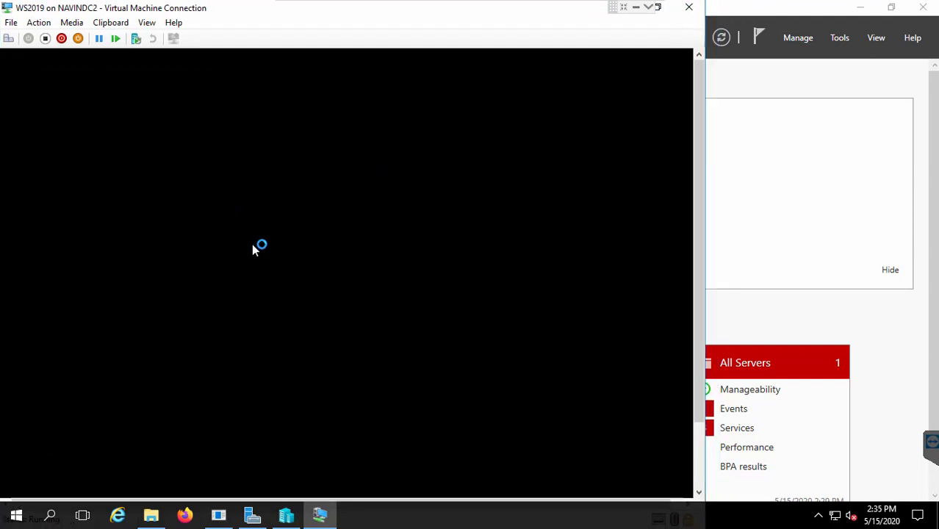
pyautogui.click(146, 23)
pyautogui.click(156, 39)
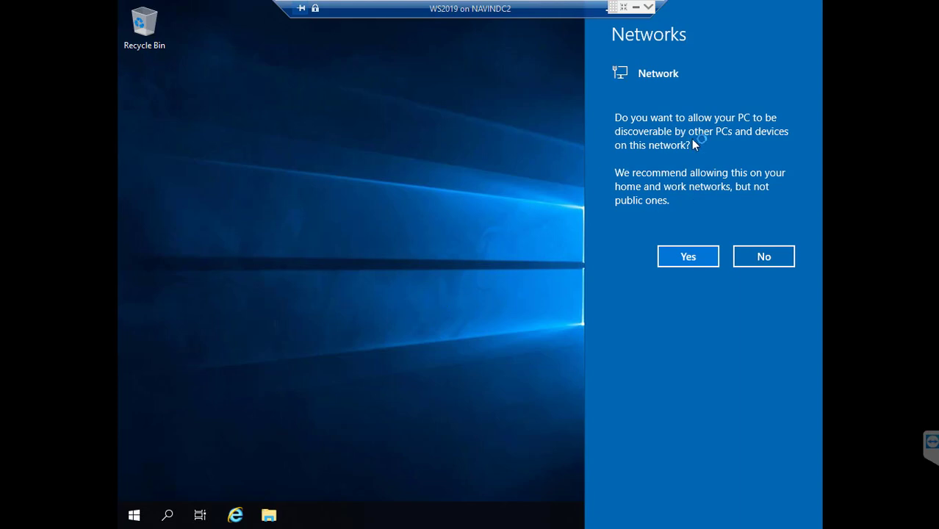
# Make the server discoverable on the network and refresh the desktop twice while Server Manager loads.
pyautogui.click(695, 256)
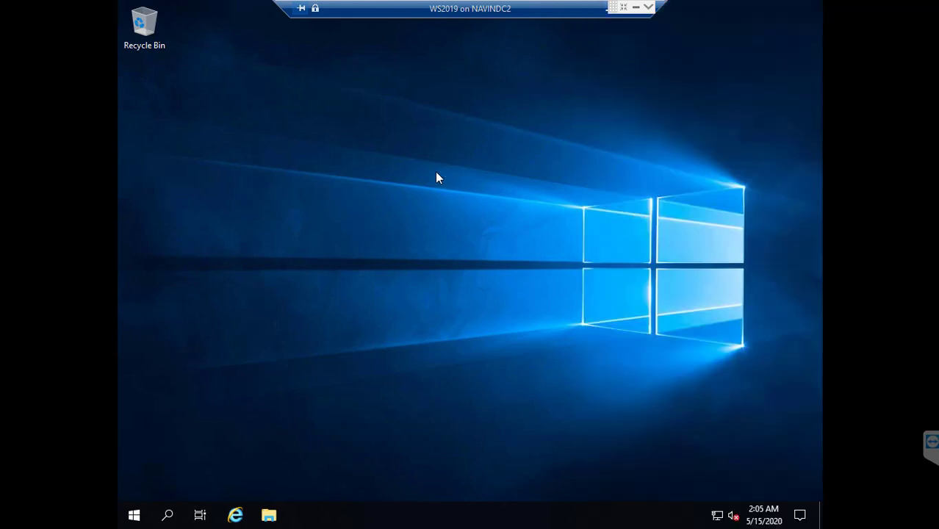
pyautogui.rightClick(372, 199)
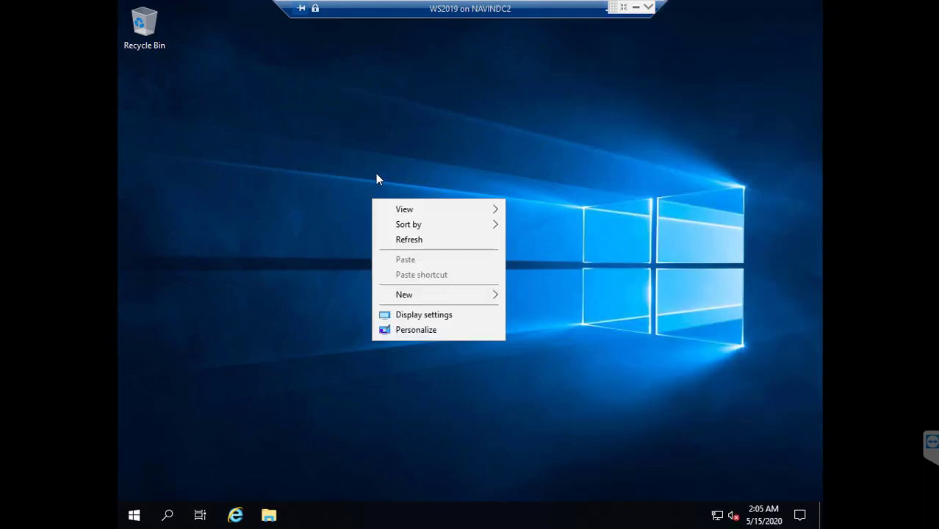
pyautogui.click(415, 241)
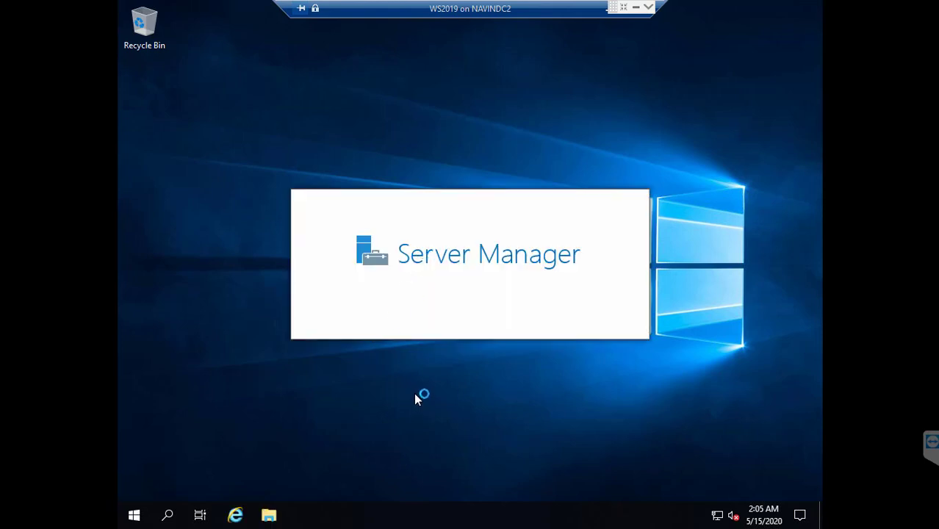
pyautogui.moveTo(356, 368); pyautogui.dragTo(447, 398)
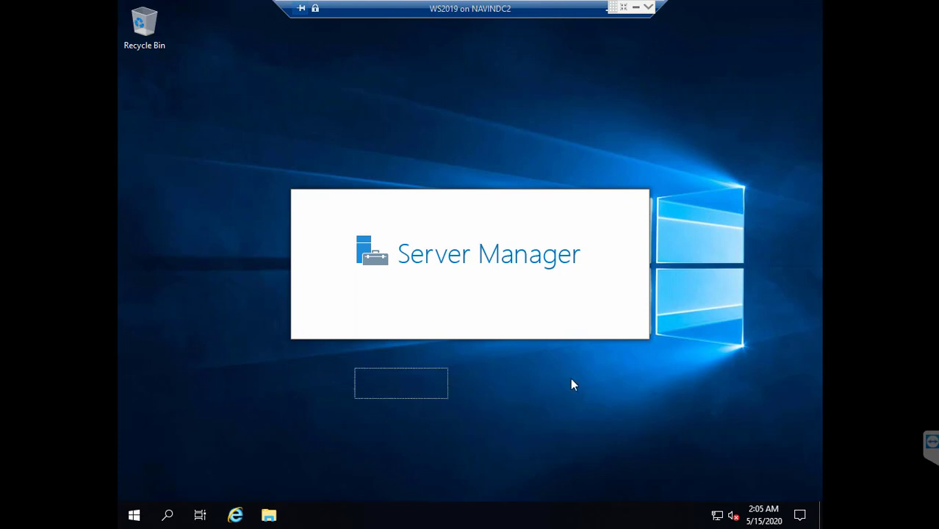
pyautogui.rightClick(577, 373)
pyautogui.click(639, 276)
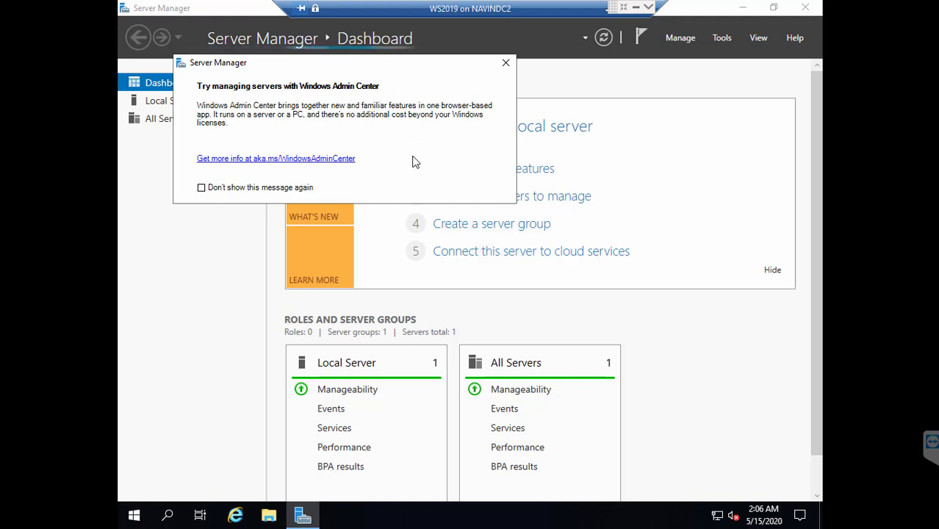
# Close the Windows Admin Center notice and dismiss Server Manager's Manage menu.
pyautogui.click(506, 62)
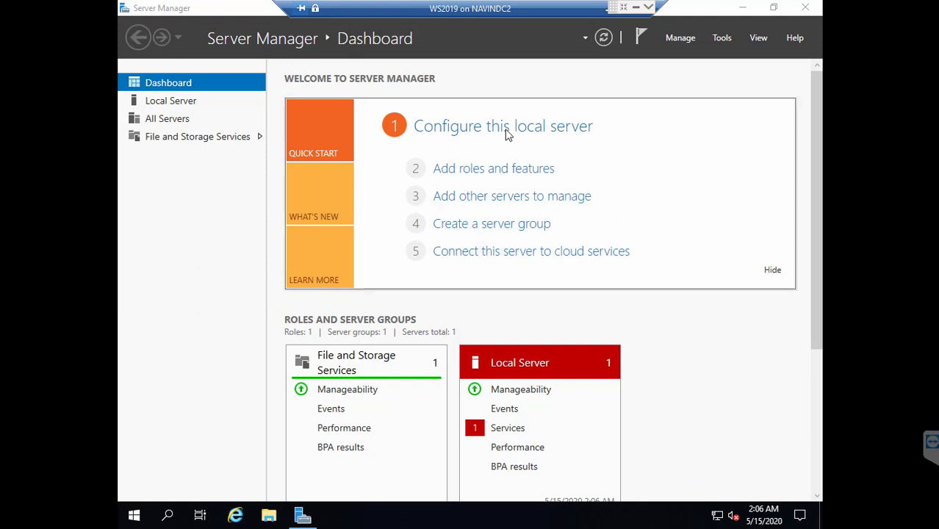
pyautogui.click(677, 38)
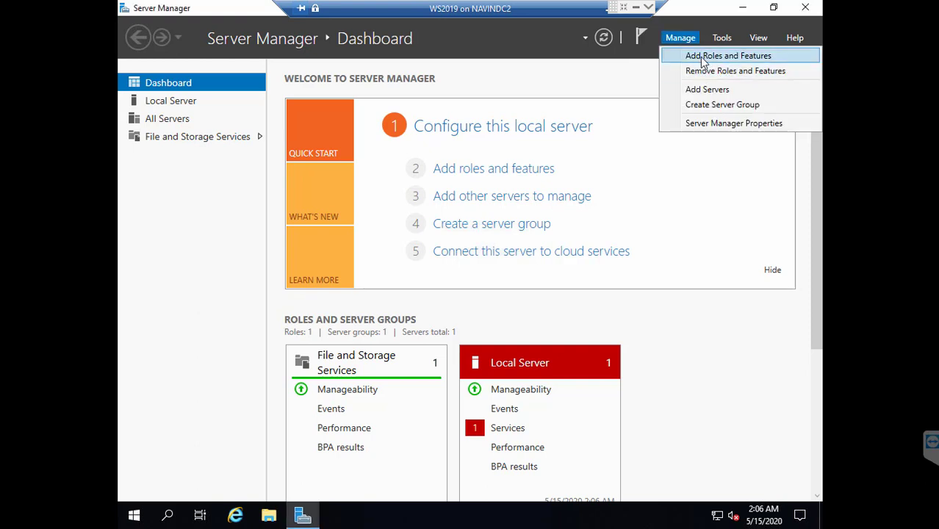
pyautogui.click(706, 221)
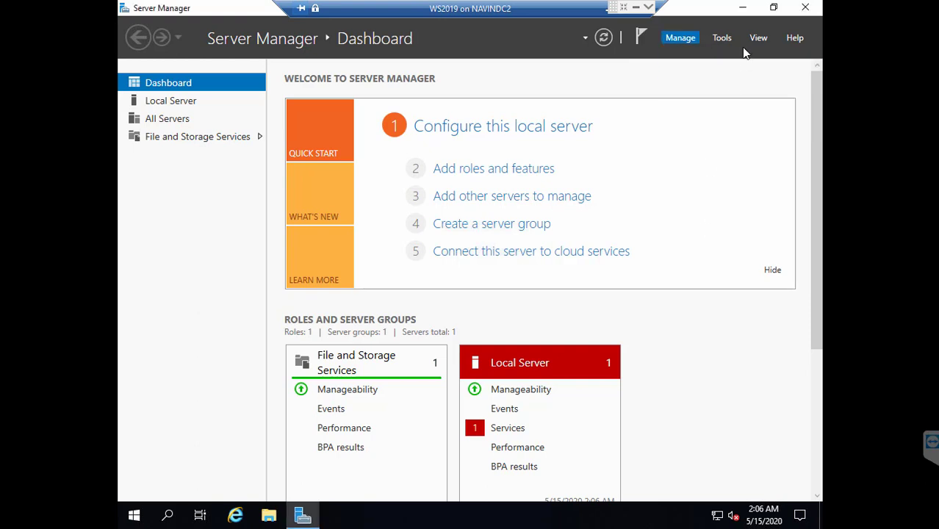
# Minimize Server Manager and refresh the bare server desktop.
pyautogui.click(746, 7)
pyautogui.rightClick(296, 129)
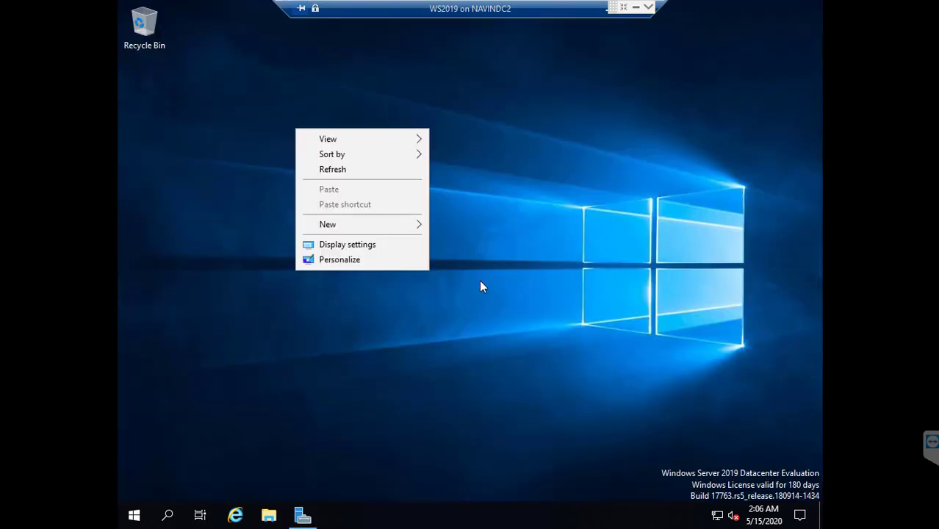
pyautogui.click(336, 171)
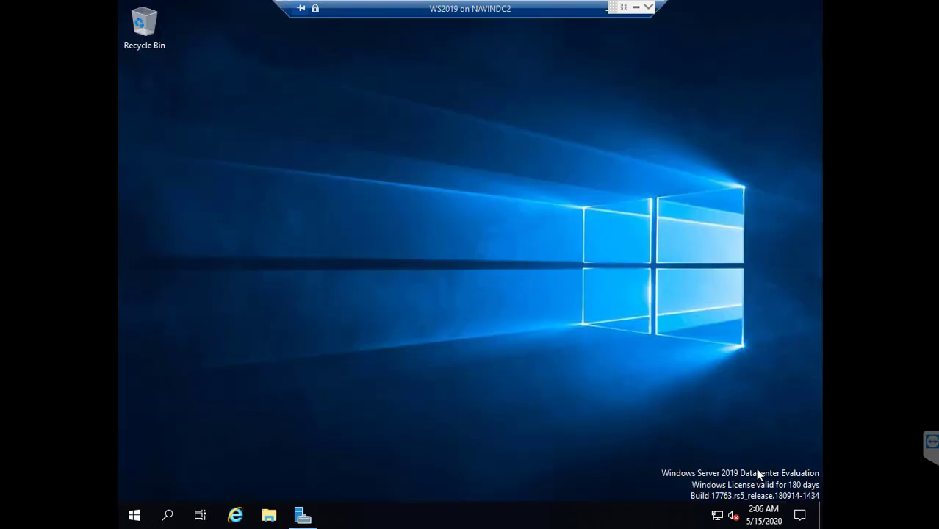